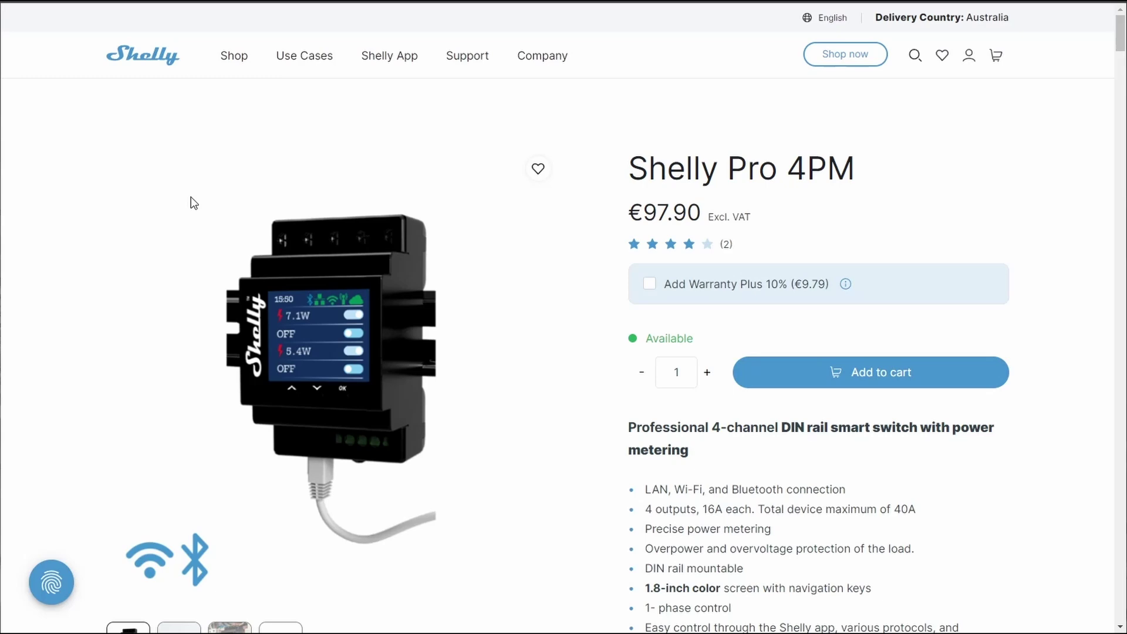
# Scroll through the remaining use cases on the Shelly Pro 4PM product page.
pyautogui.scroll(-6, 358, 365)
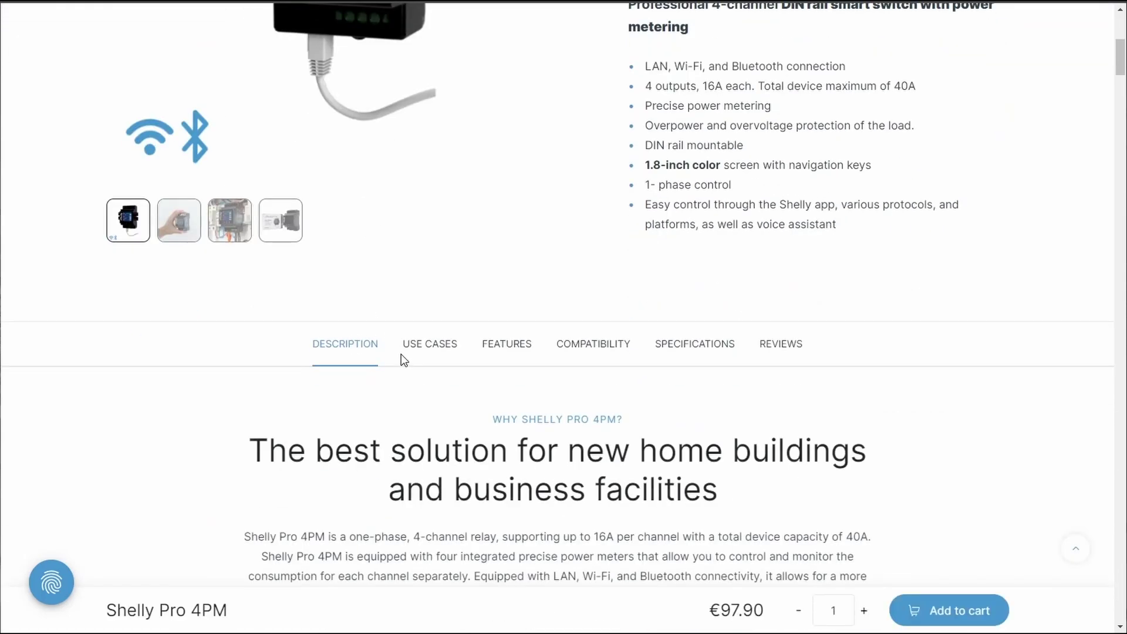
pyautogui.scroll(-8, 401, 354)
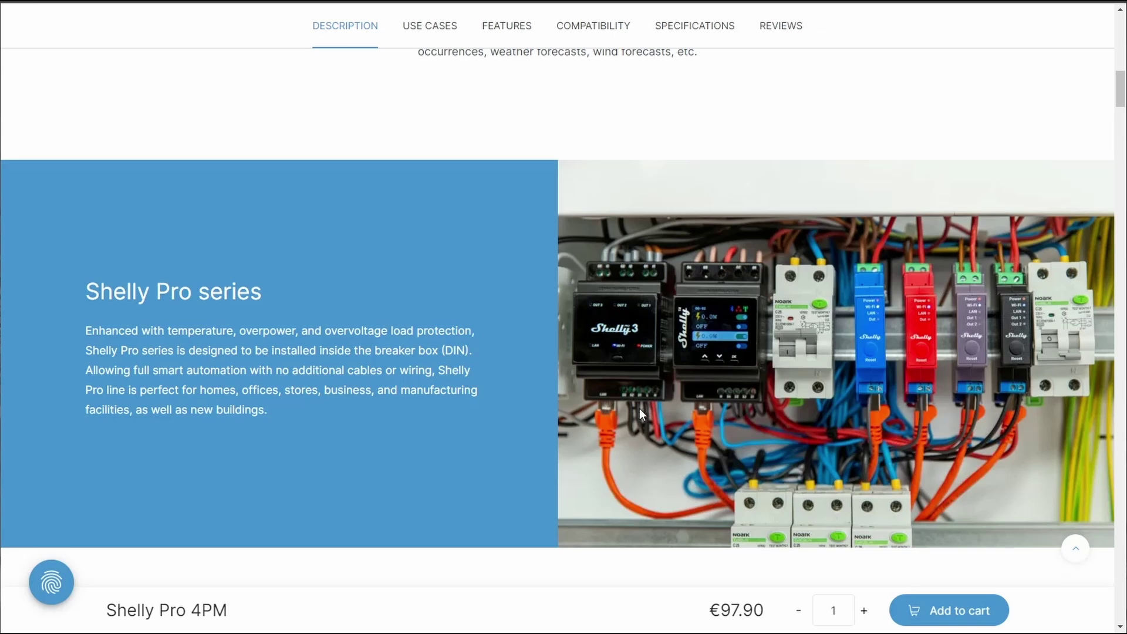
pyautogui.scroll(-10, 639, 407)
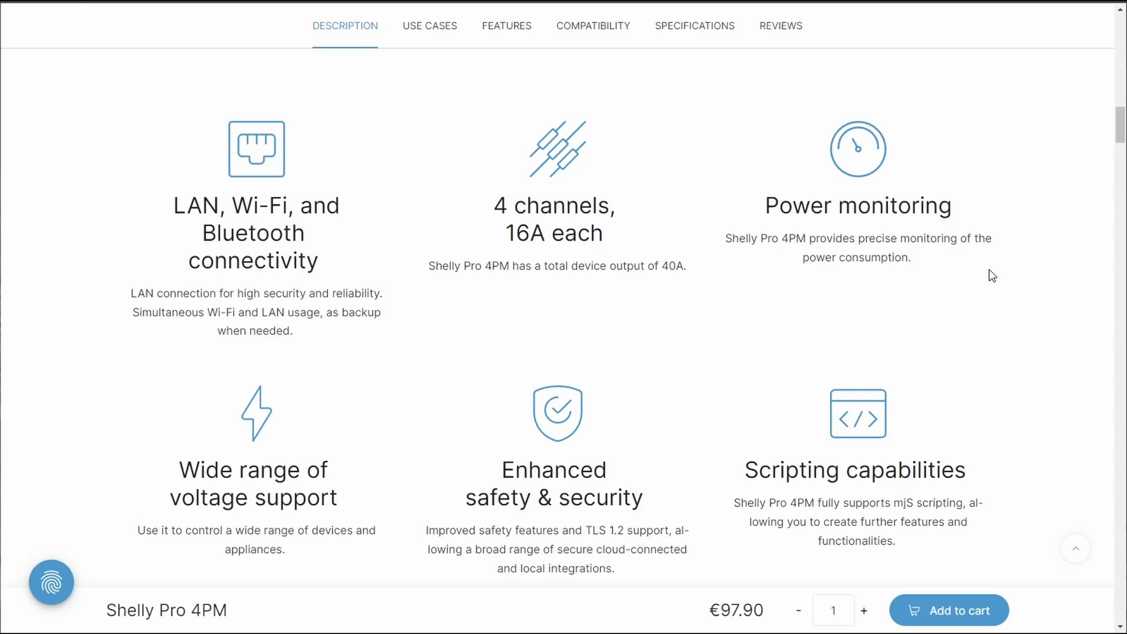
pyautogui.scroll(-5, 992, 276)
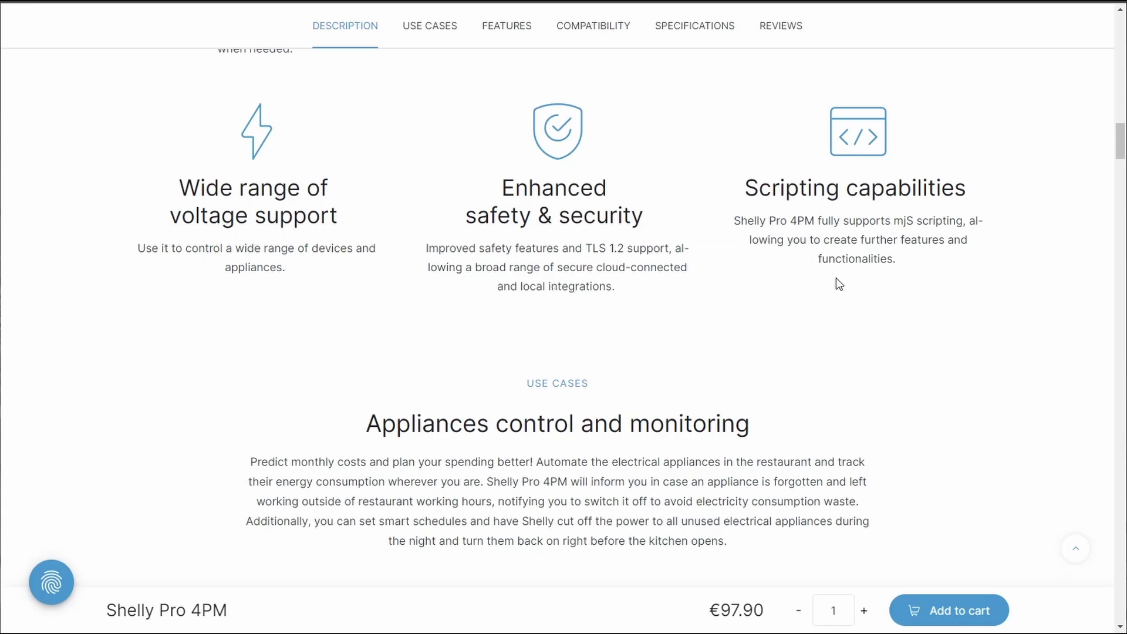
pyautogui.scroll(-8, 836, 277)
pyautogui.scroll(-1, 842, 275)
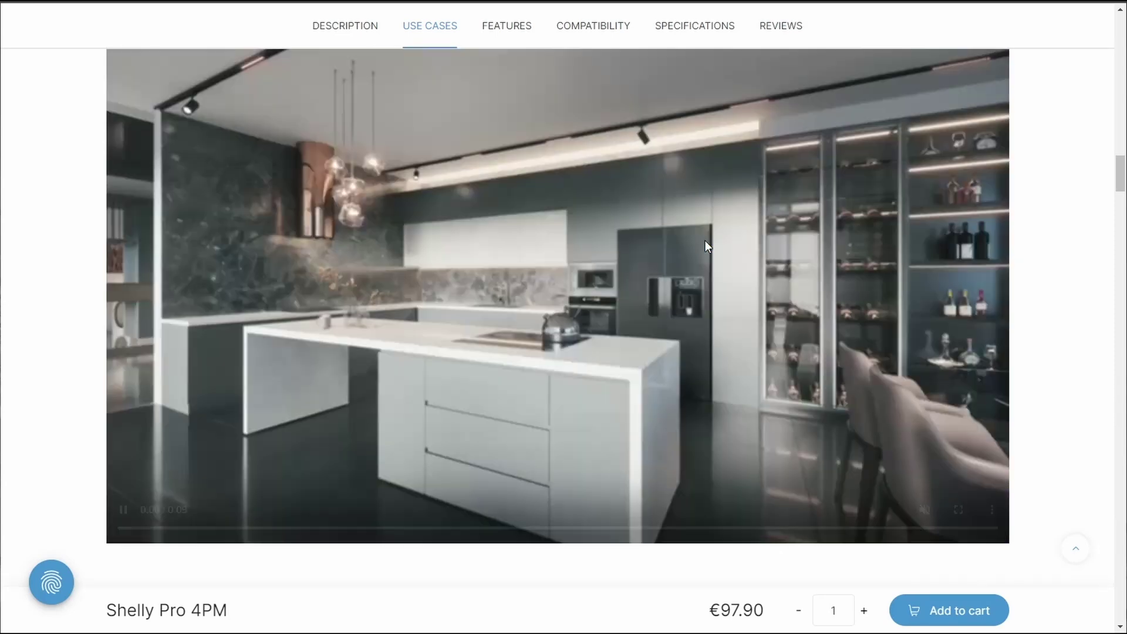
pyautogui.scroll(-10, 711, 242)
pyautogui.scroll(-5, 717, 241)
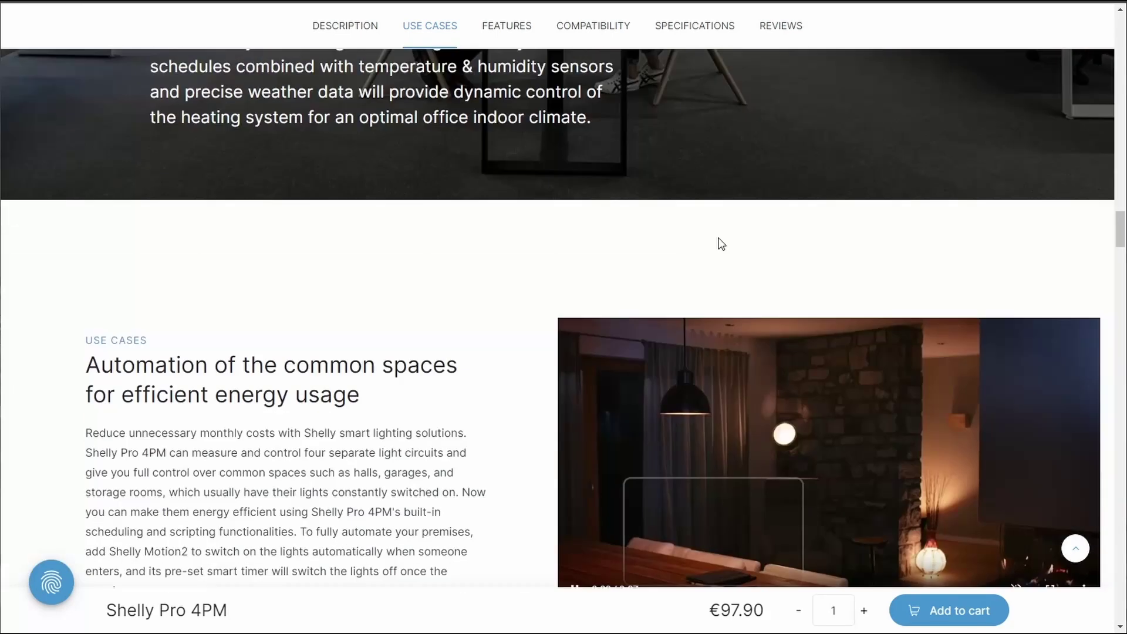
pyautogui.scroll(-4, 722, 241)
pyautogui.scroll(1, 724, 234)
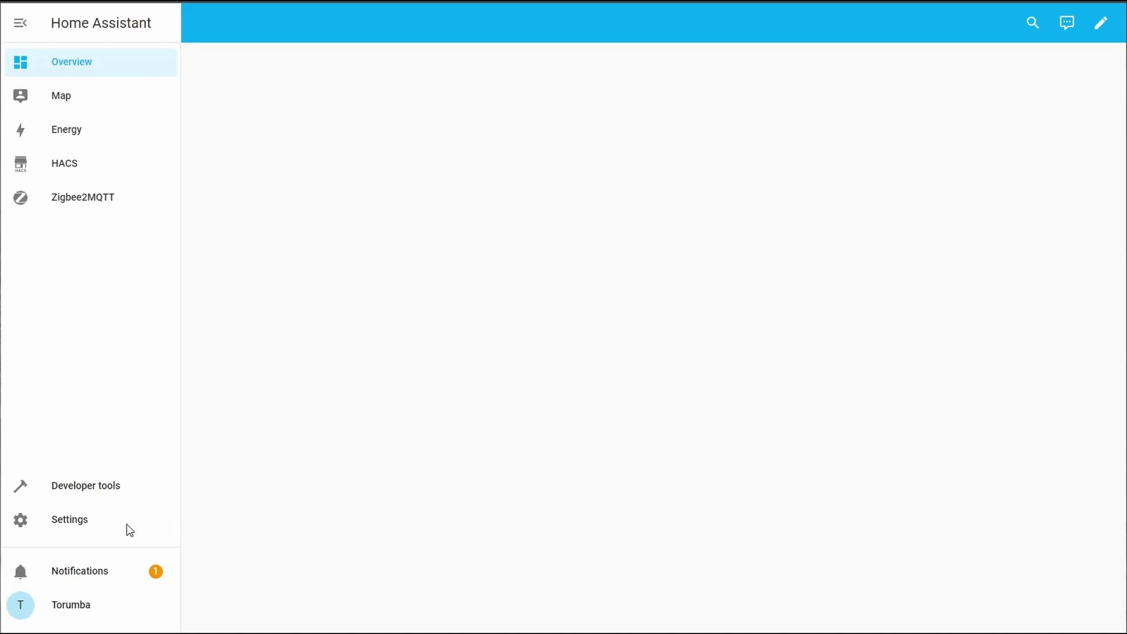
# Add a Shelly integration for the Pro 4PM at host 10.10.1.21.
pyautogui.click(98, 528)
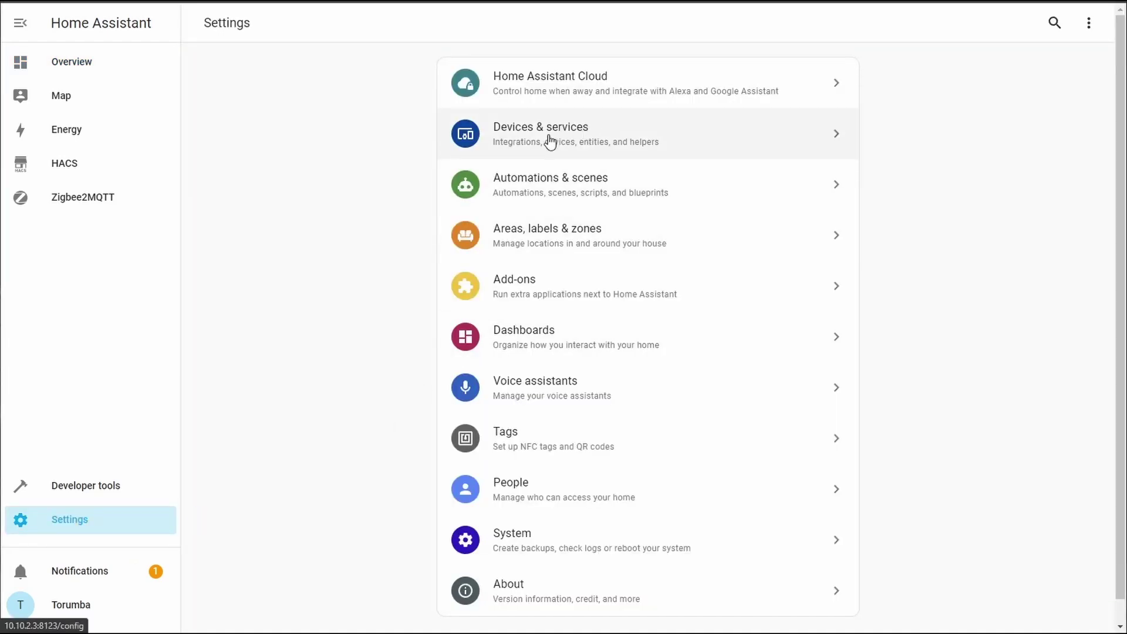
pyautogui.click(534, 143)
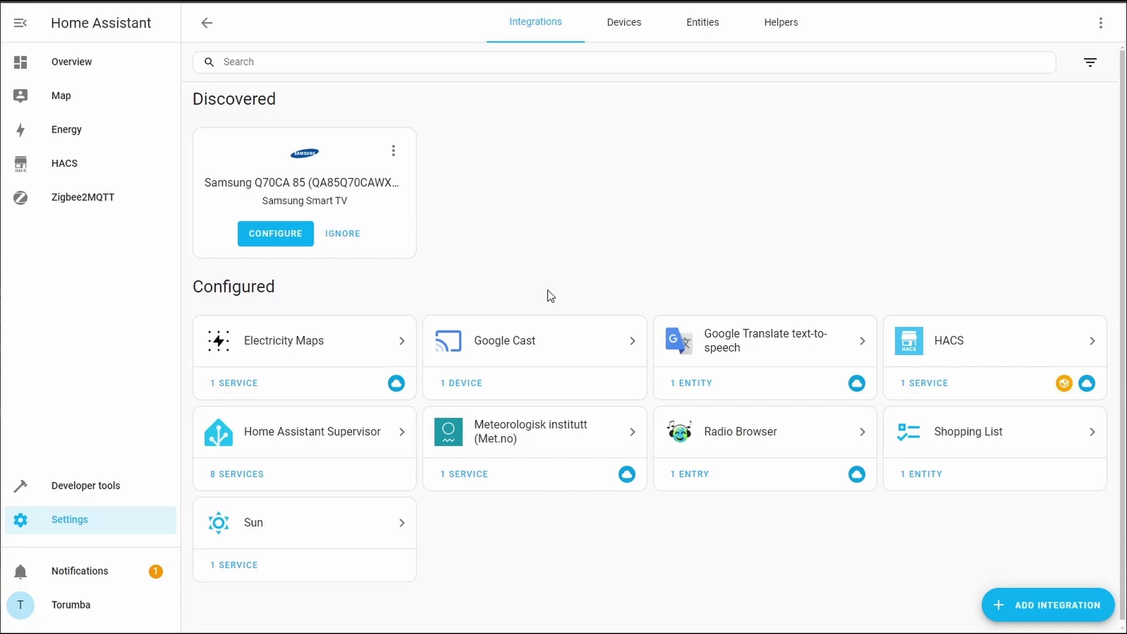
pyautogui.click(1046, 603)
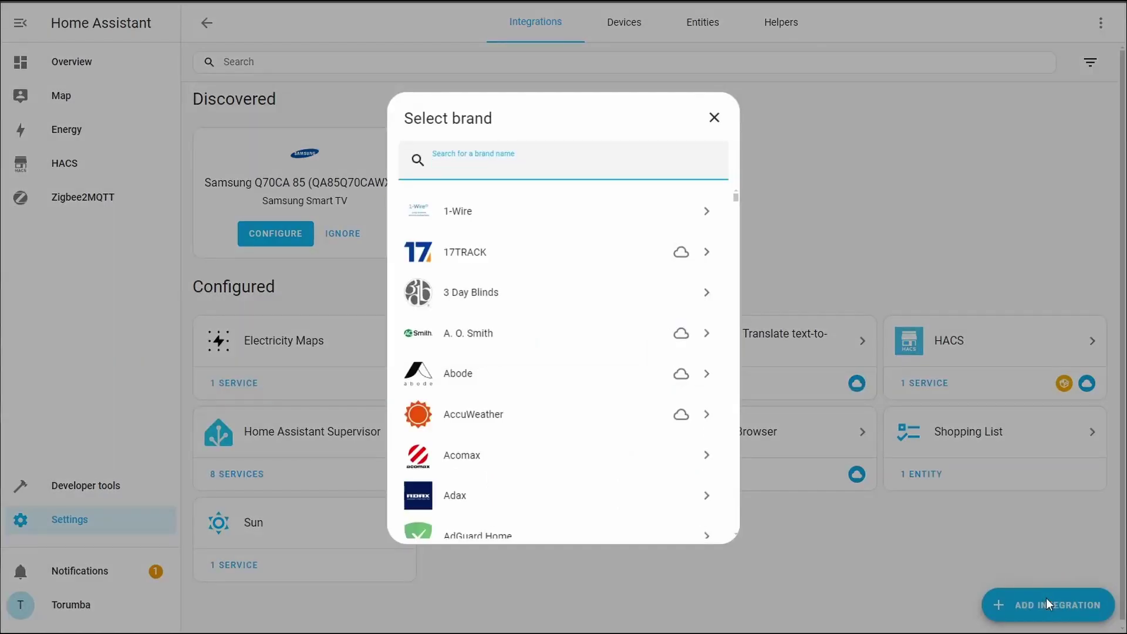
pyautogui.write('shelly')
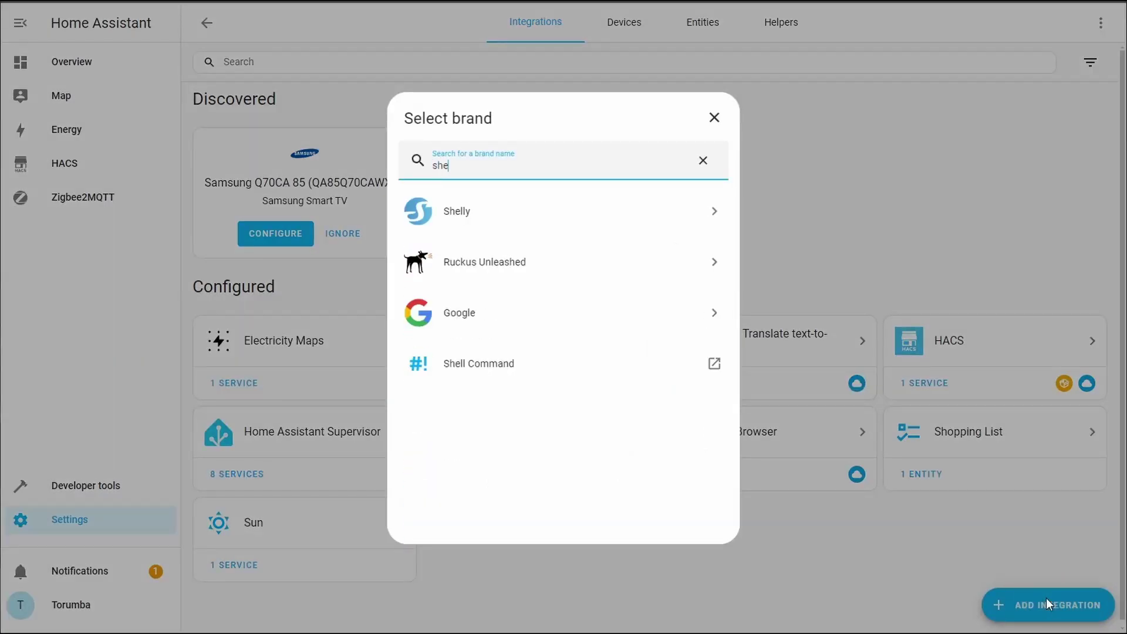
pyautogui.click(517, 214)
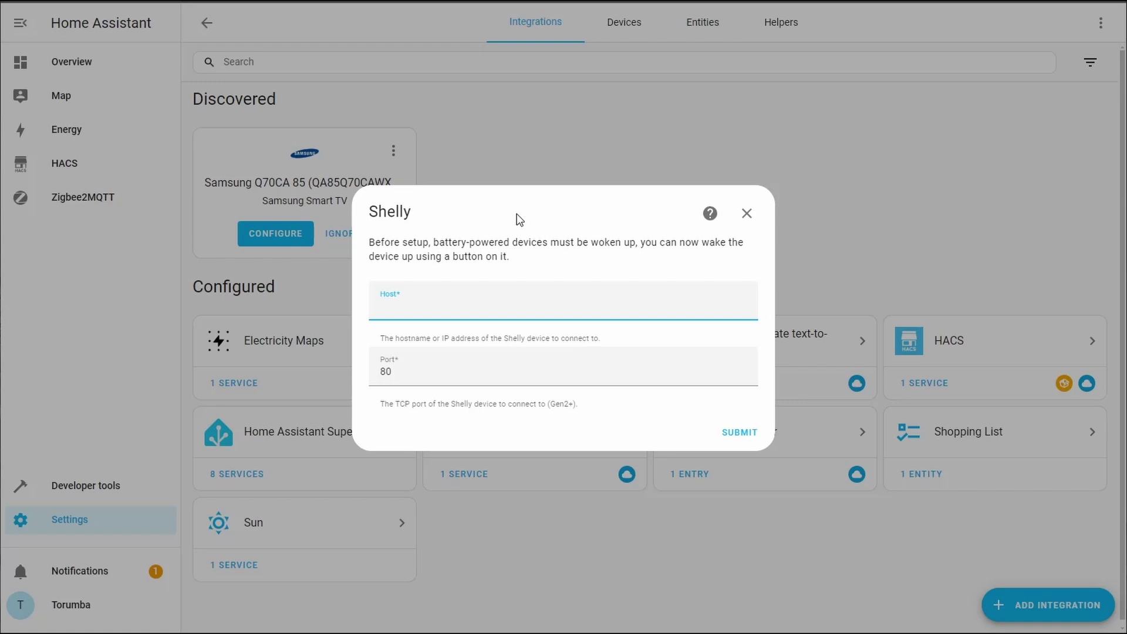
pyautogui.write('10.10.1.21')
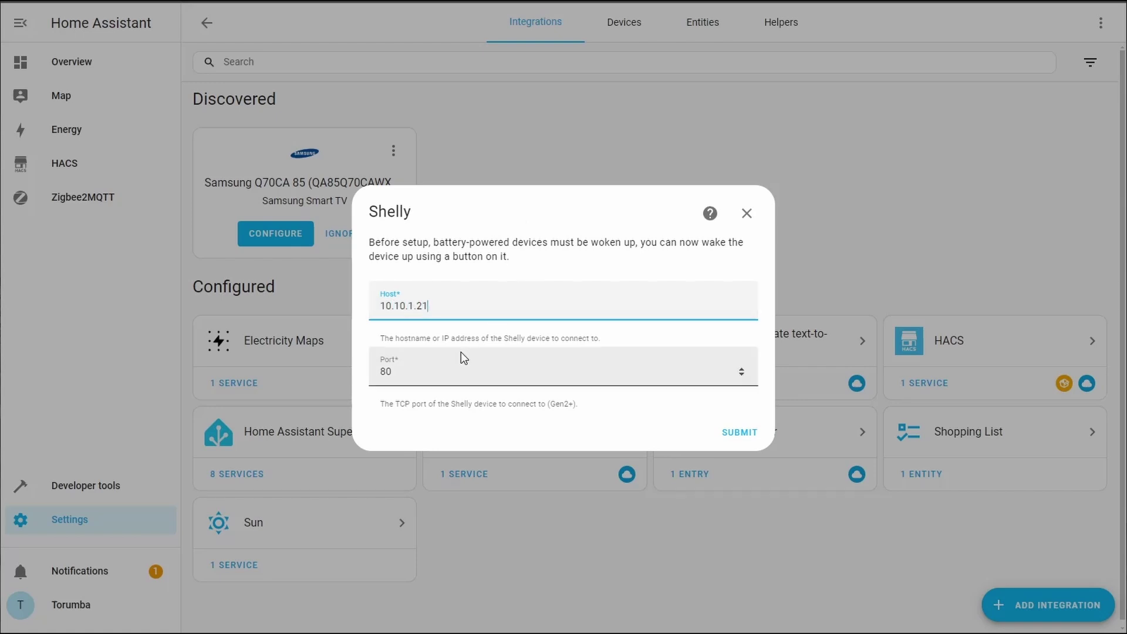
pyautogui.click(742, 435)
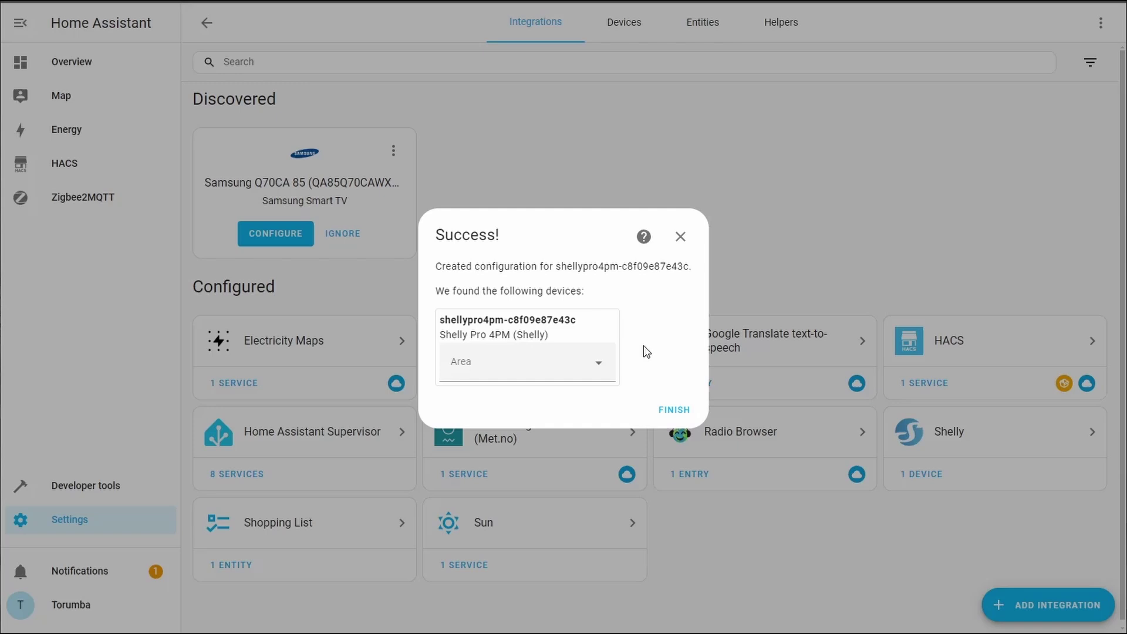
# Assign the new Shelly device to the Server Room area and finish setup.
pyautogui.click(567, 365)
pyautogui.write('s')
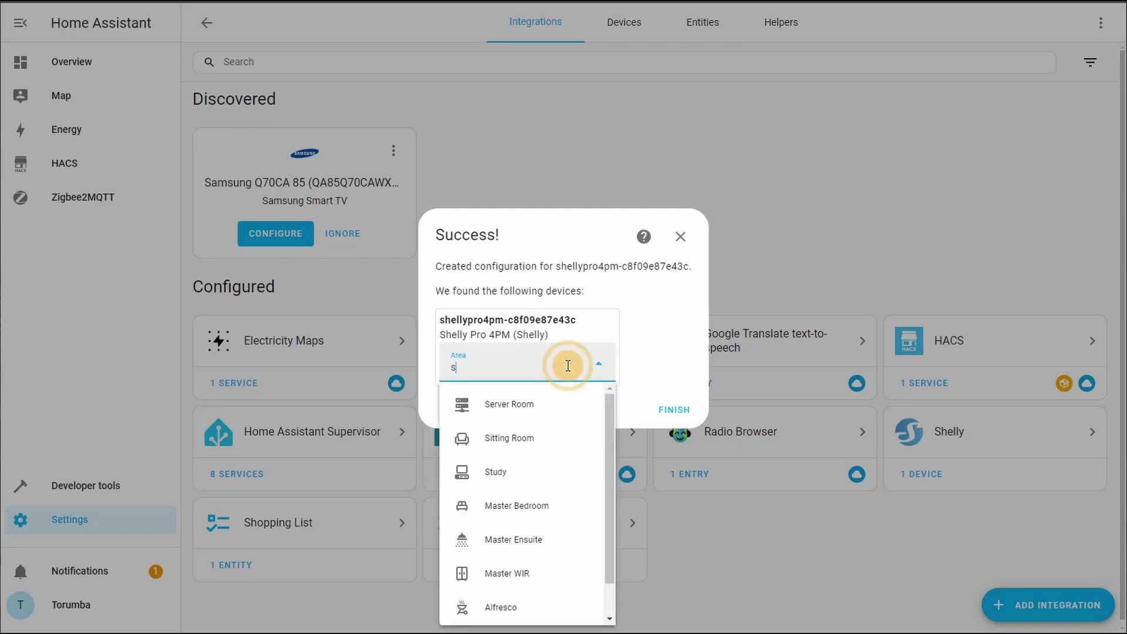
pyautogui.click(546, 409)
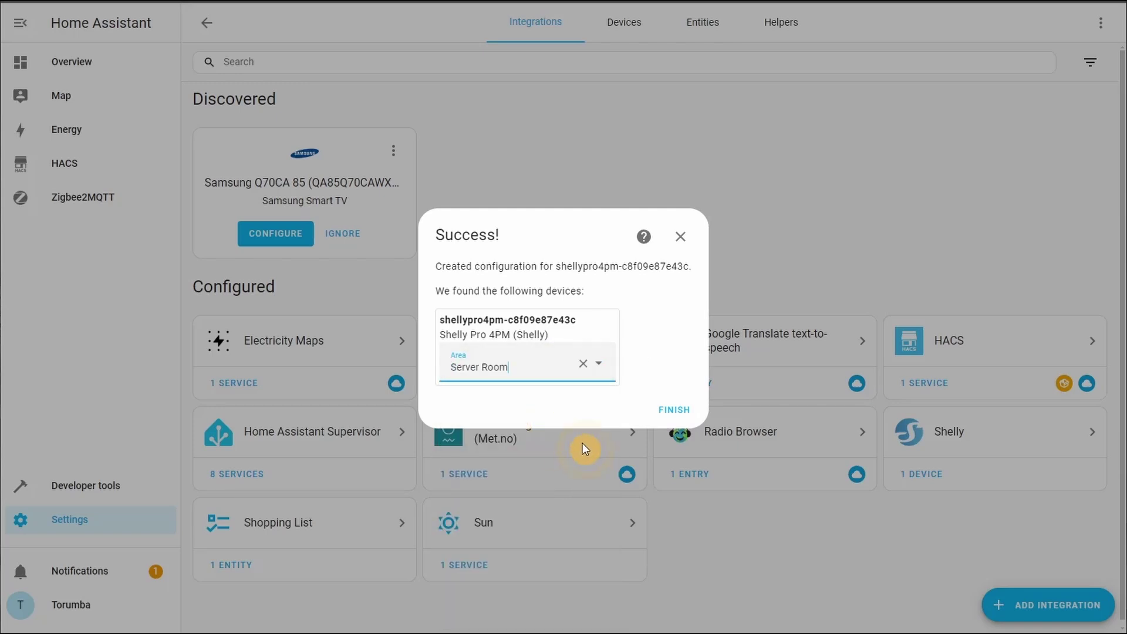
pyautogui.click(674, 409)
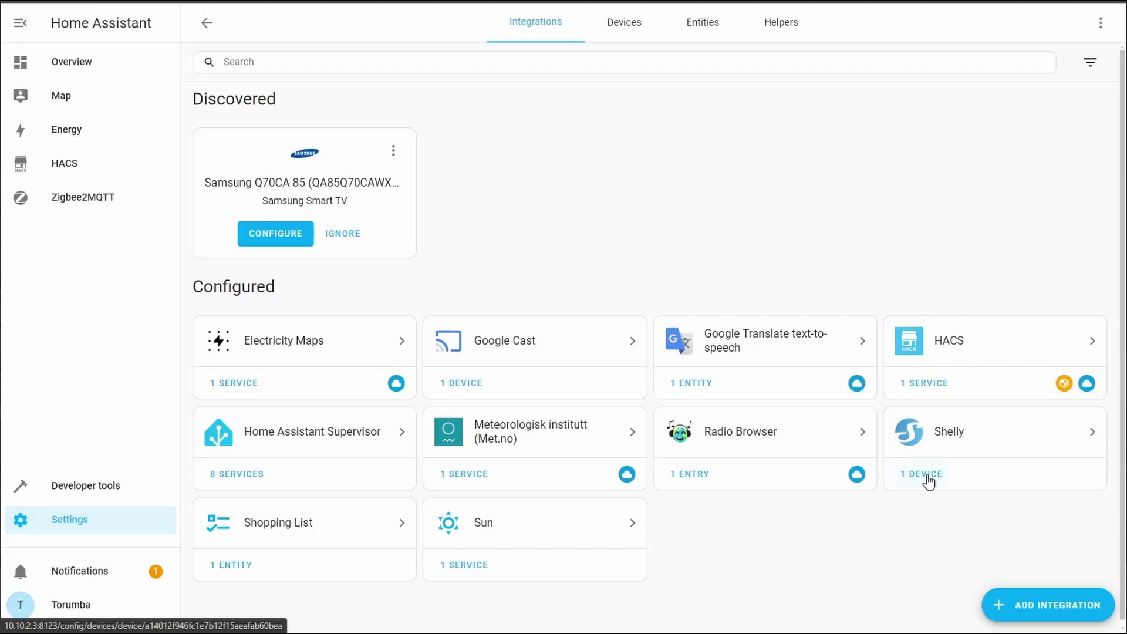
# Rename the Shelly Pro 4PM device to 'Shelly Relay #1' and rename its entity IDs to match.
pyautogui.click(926, 474)
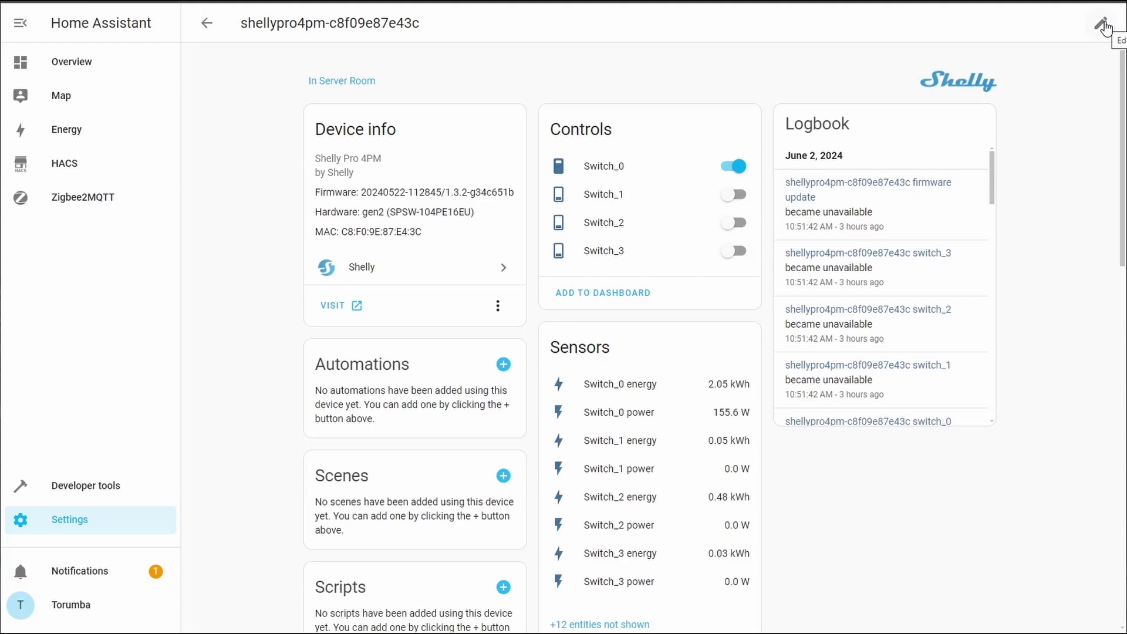
pyautogui.click(1103, 25)
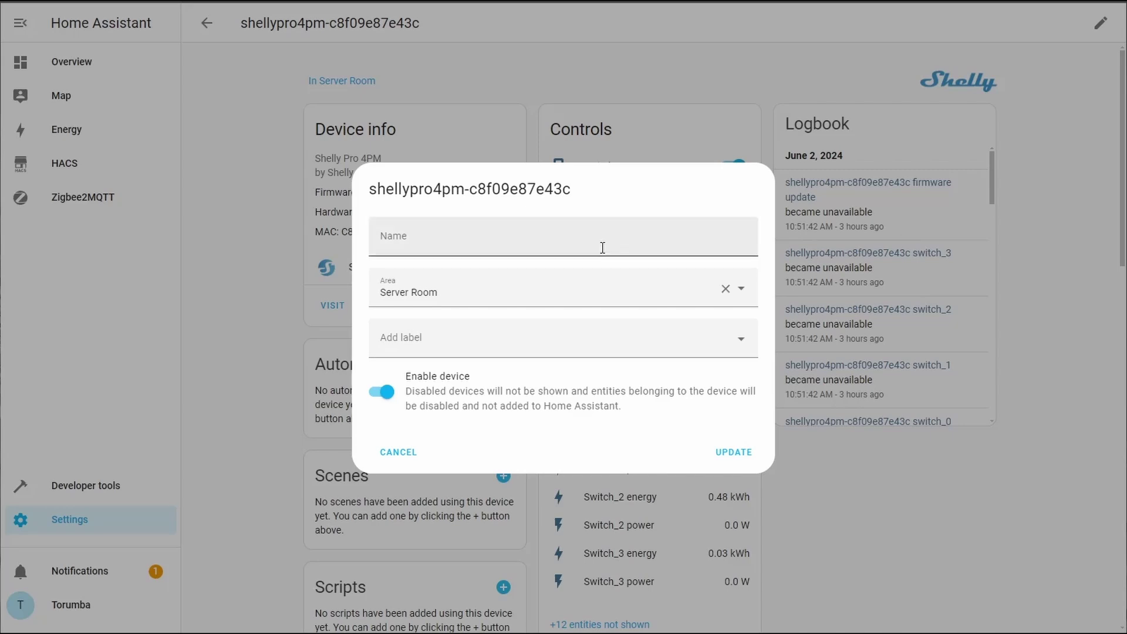
pyautogui.click(579, 244)
pyautogui.write('Shelly Relay #1')
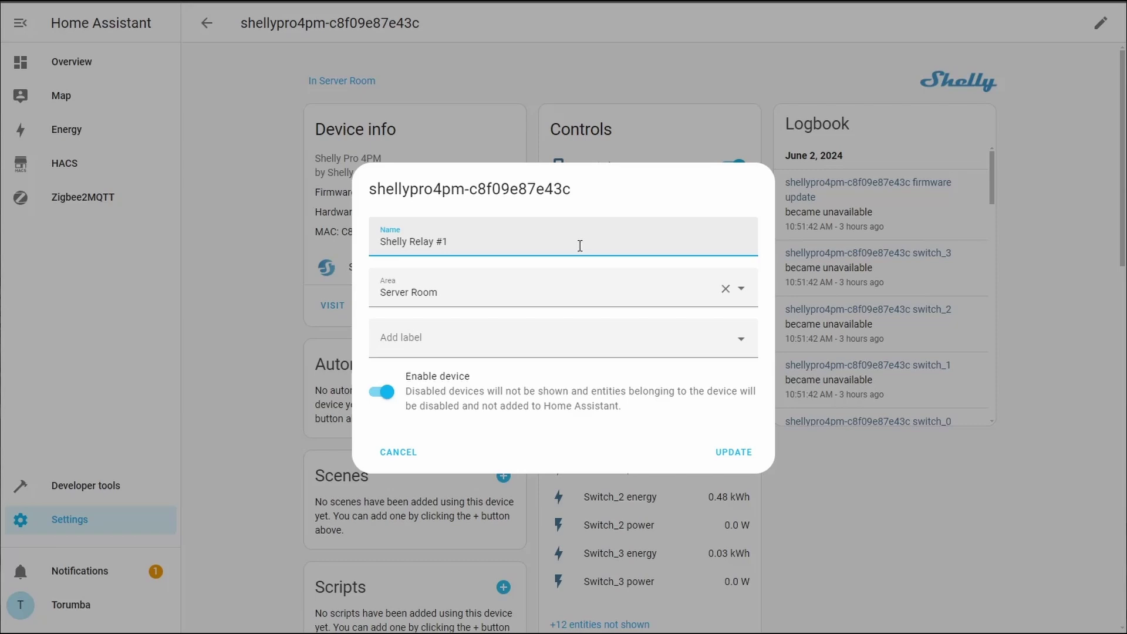
pyautogui.click(728, 465)
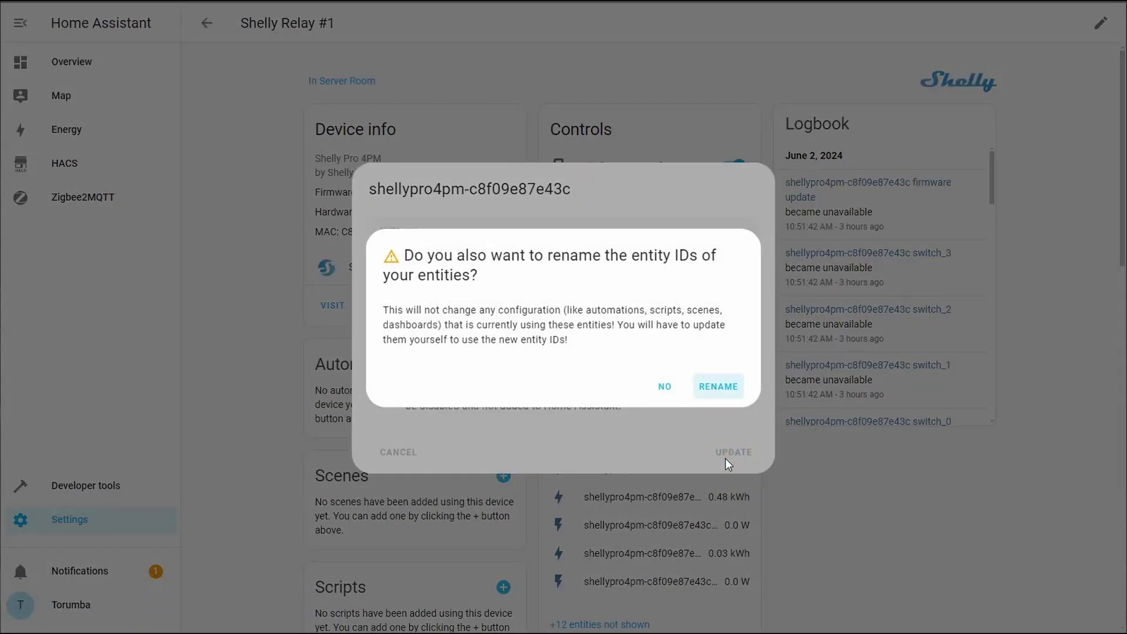
pyautogui.click(711, 397)
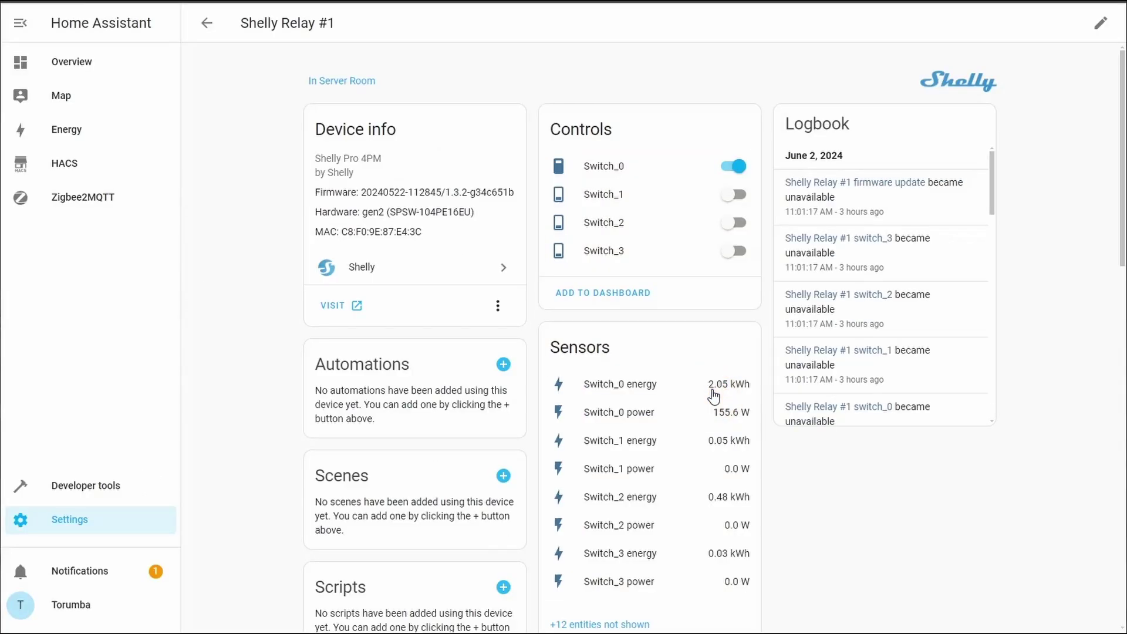
# Rename the Shelly integration entry to 'Shelly Relay #1', then open that device's page.
pyautogui.click(74, 528)
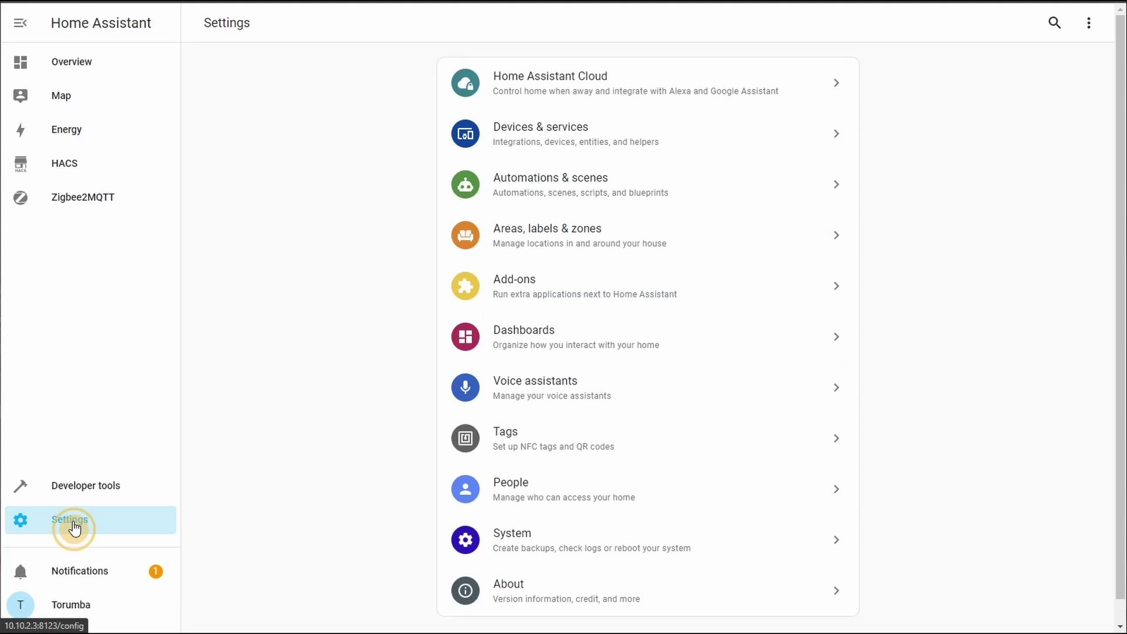
pyautogui.click(579, 144)
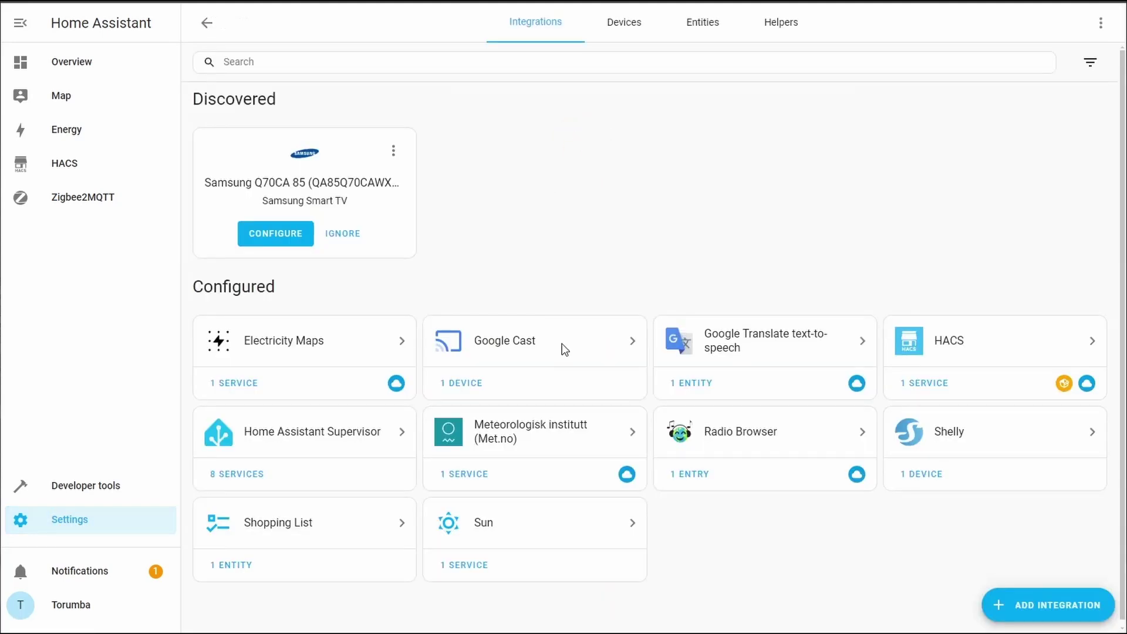
pyautogui.click(990, 435)
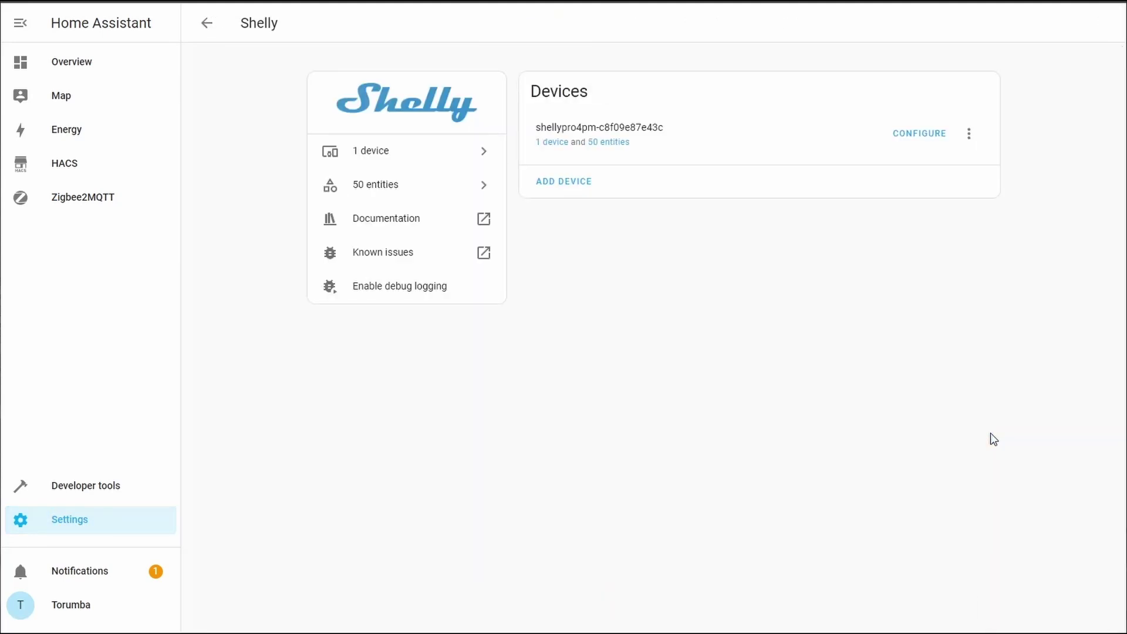
pyautogui.click(971, 139)
pyautogui.click(994, 209)
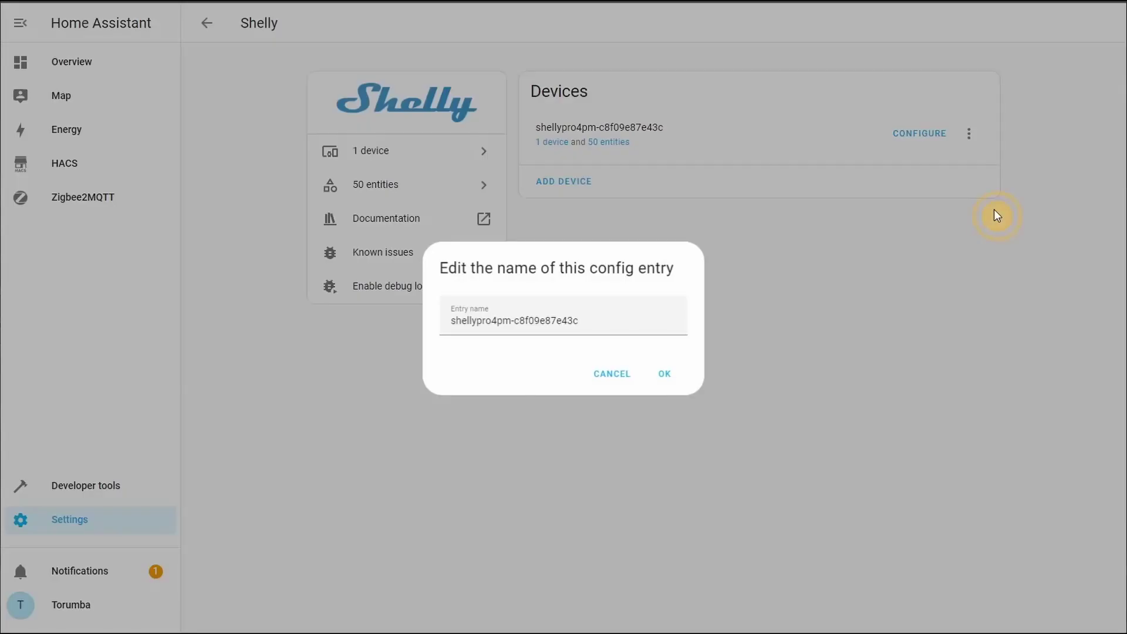
pyautogui.moveTo(642, 324); pyautogui.dragTo(399, 329)
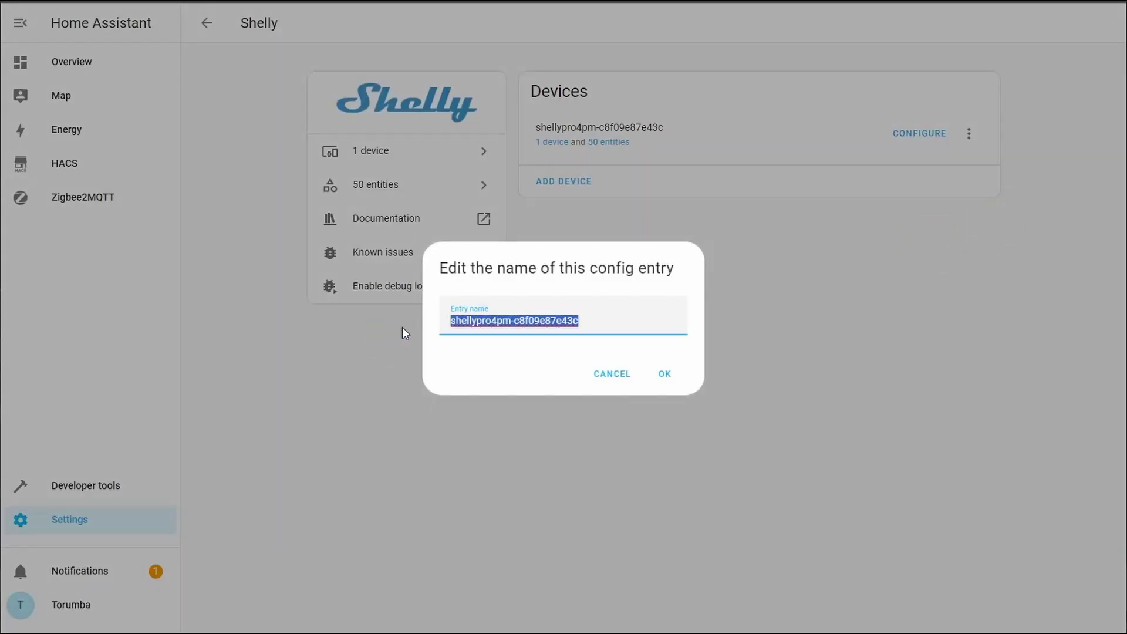
pyautogui.write('Shelly Relay #1')
pyautogui.click(665, 376)
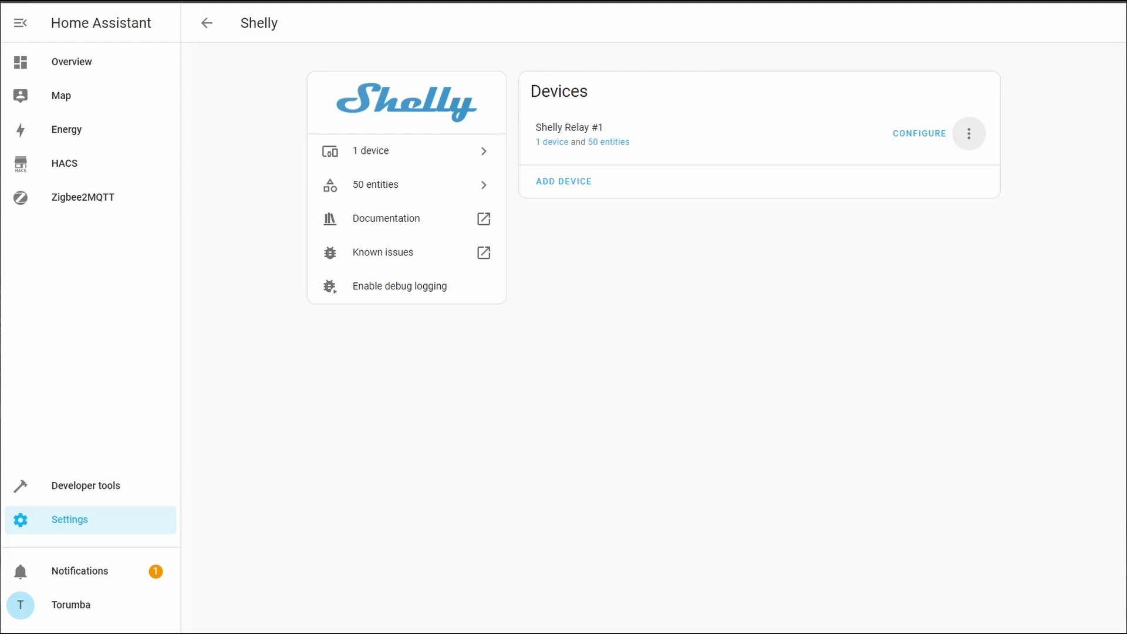
pyautogui.hotkey('alt', 'Left')
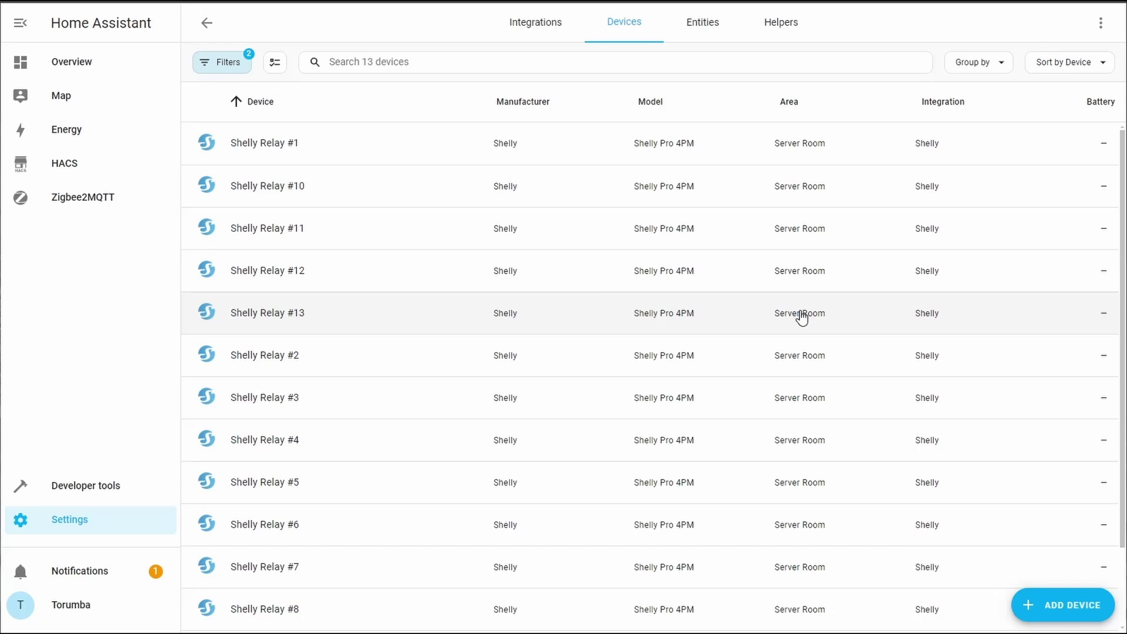
pyautogui.click(355, 151)
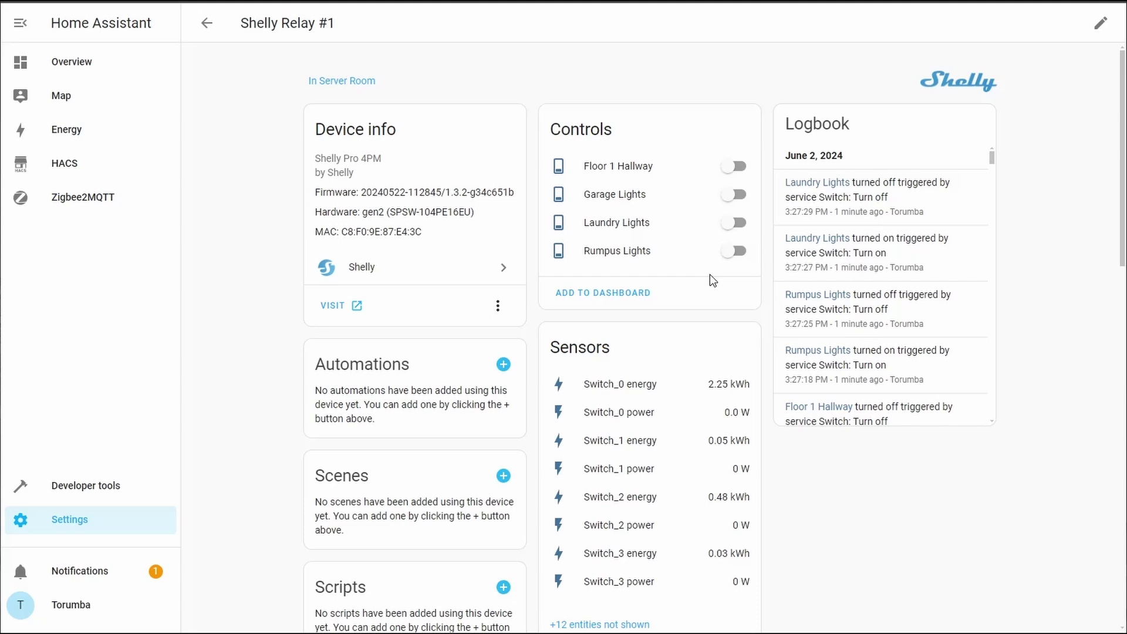
# Review the Floor 1 Hallway switch settings, then return to the devices list.
pyautogui.click(624, 167)
pyautogui.click(715, 57)
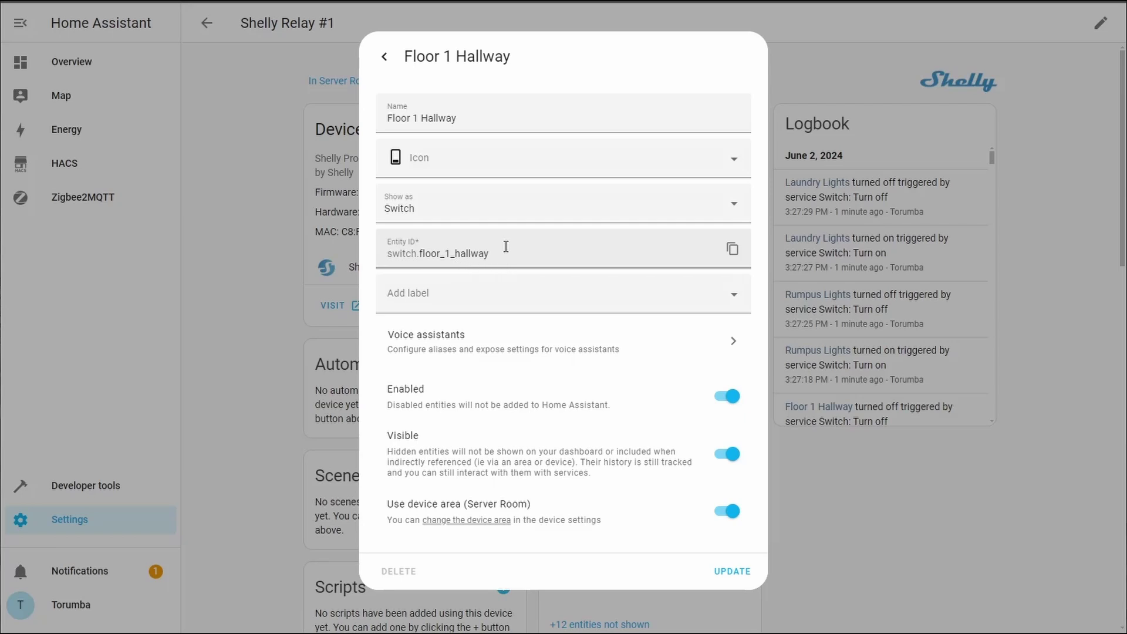
pyautogui.click(207, 23)
pyautogui.click(206, 23)
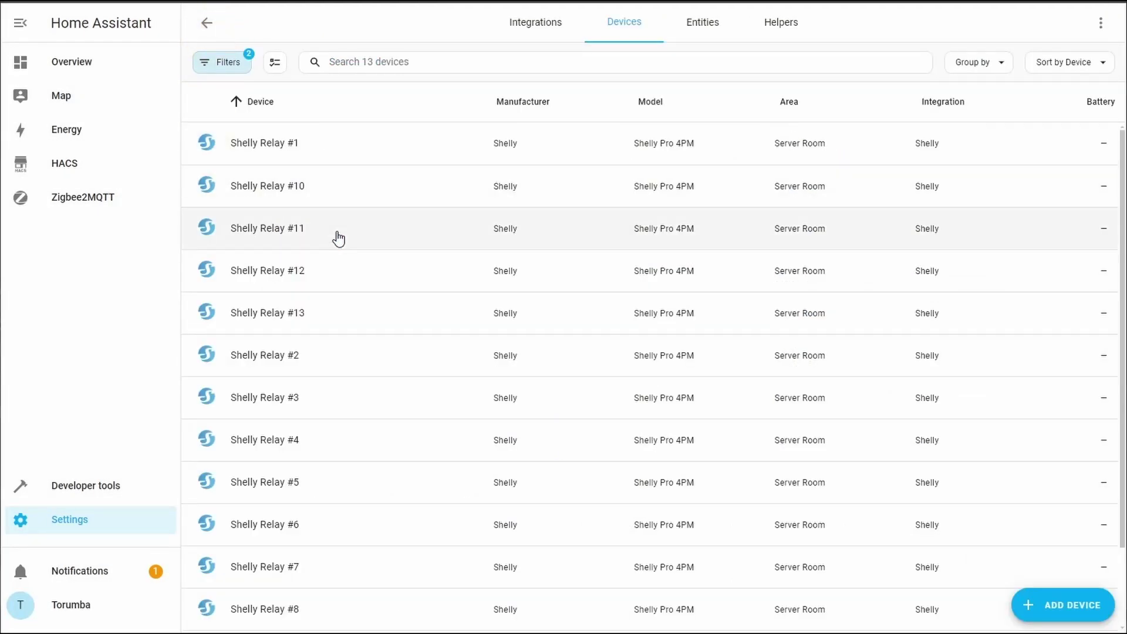
# On Shelly Relay #2, rename Switch_0 to 'Server Fan' with entity ID switch.server_fan.
pyautogui.click(321, 361)
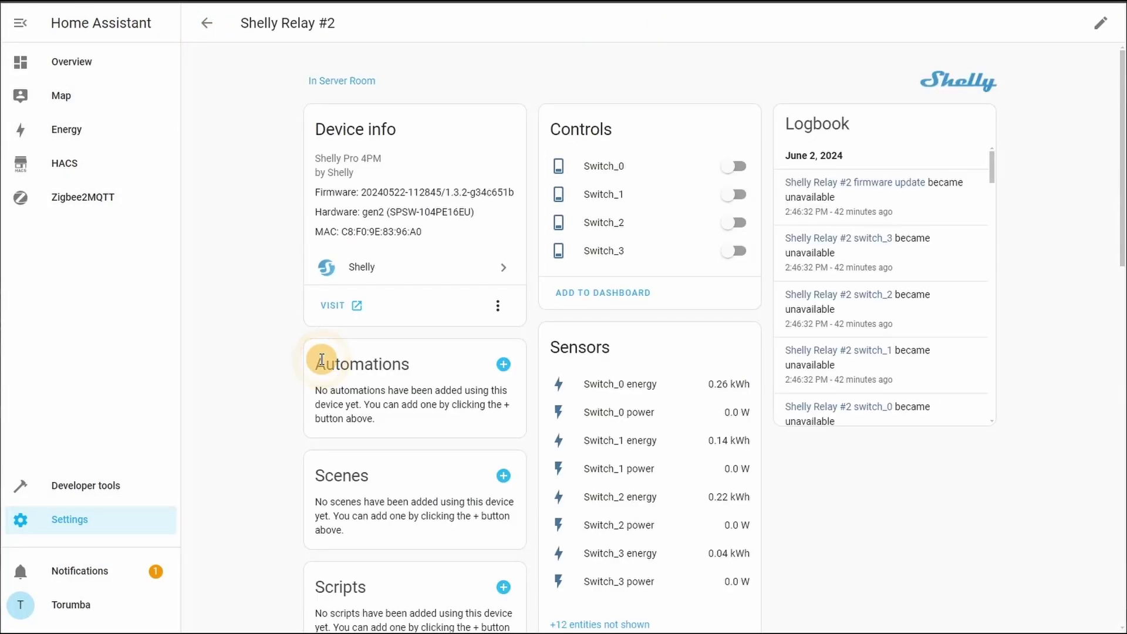
pyautogui.click(599, 170)
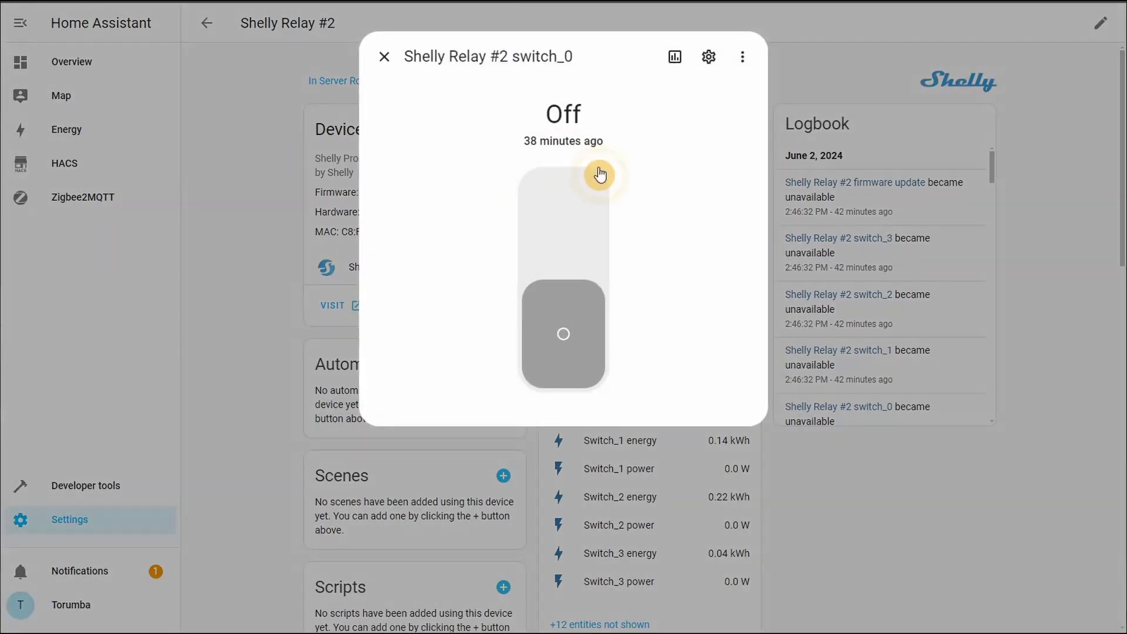
pyautogui.click(709, 57)
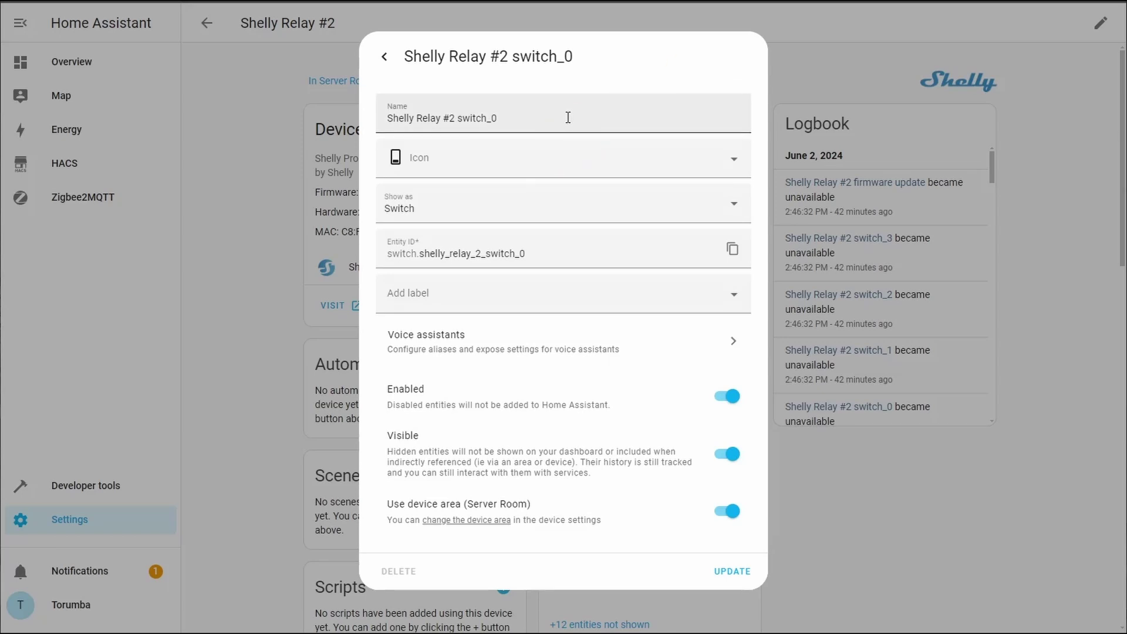
pyautogui.moveTo(566, 116); pyautogui.dragTo(337, 110)
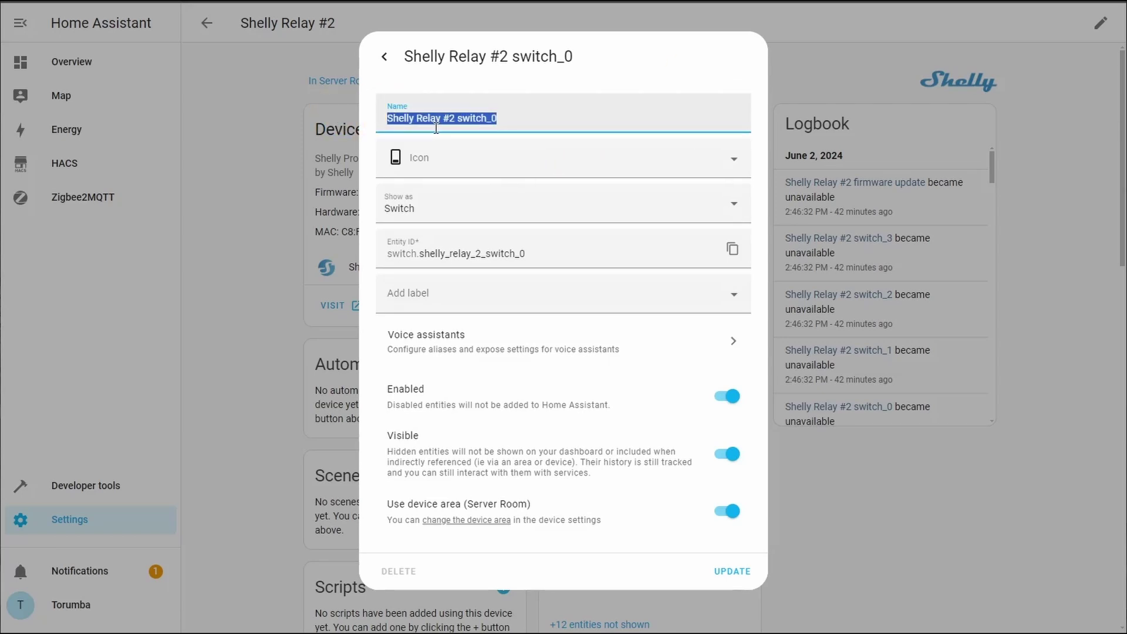
pyautogui.write('Serv')
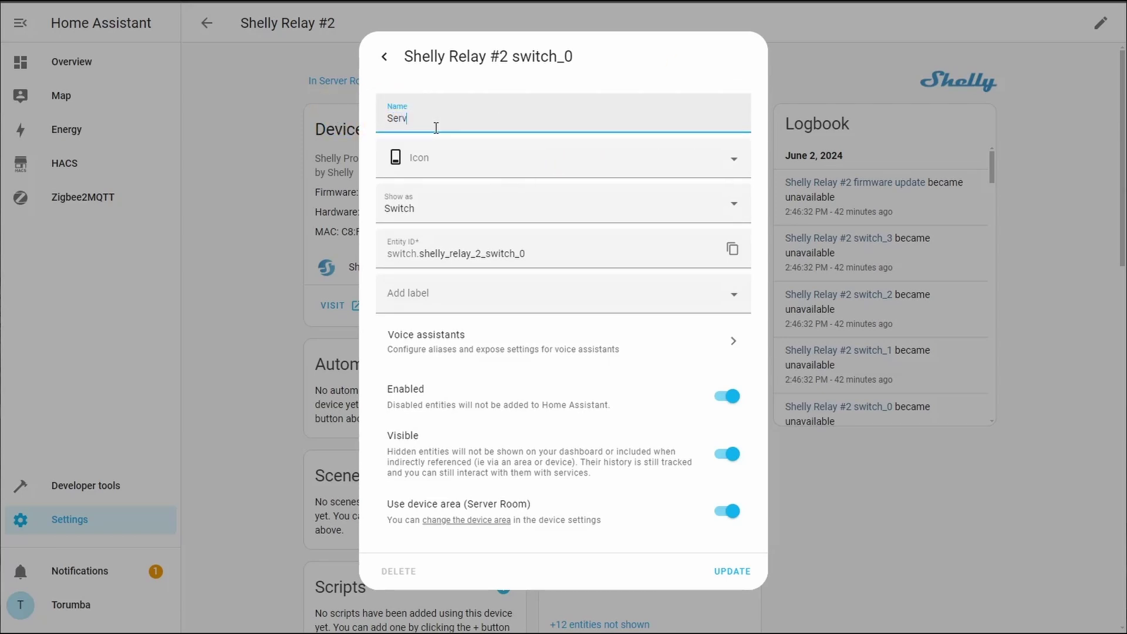
pyautogui.write('er Fan')
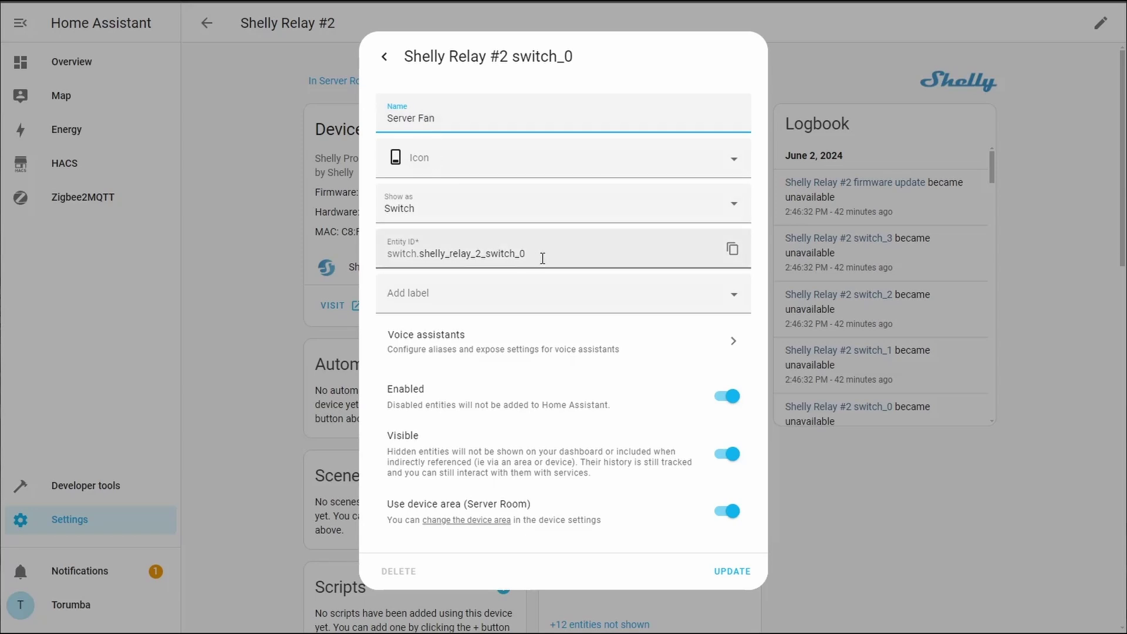
pyautogui.moveTo(540, 254); pyautogui.dragTo(401, 253)
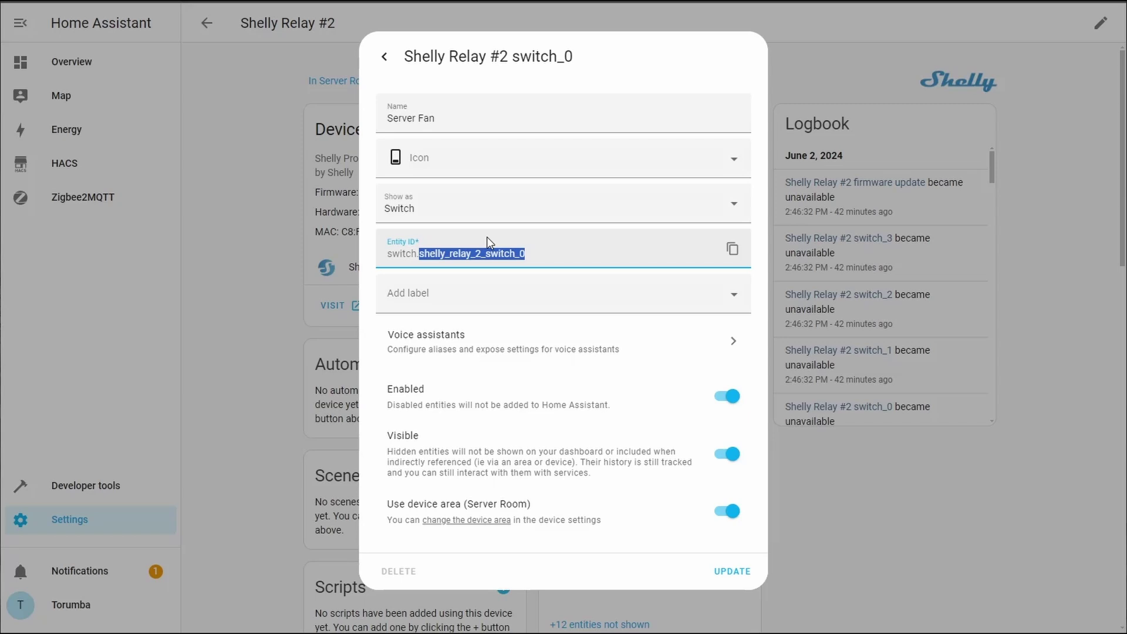
pyautogui.write('se')
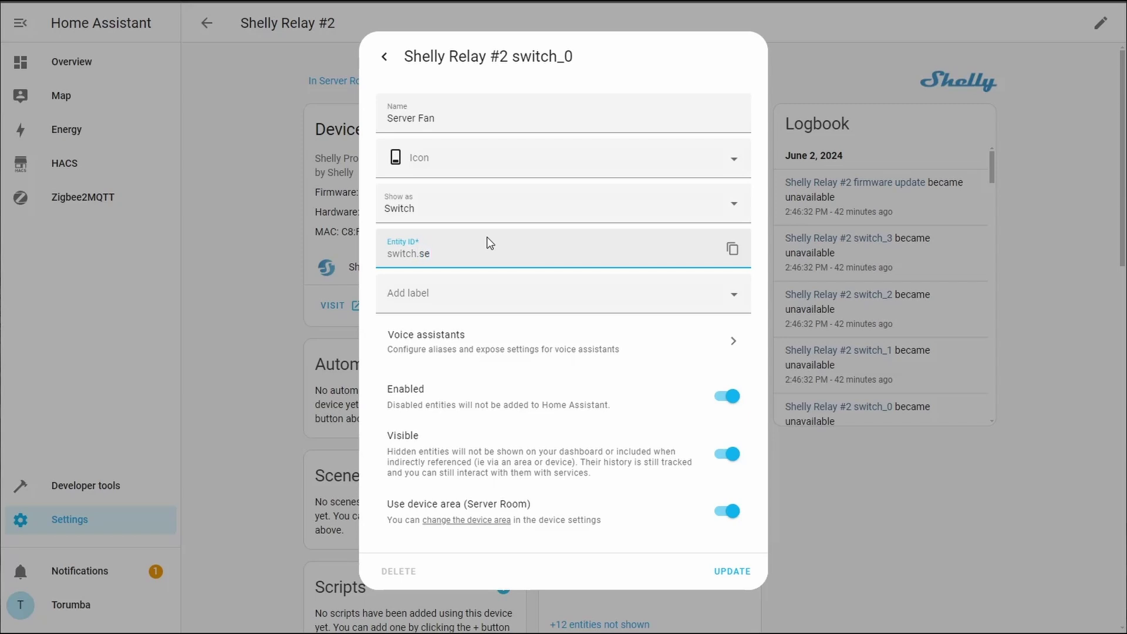
pyautogui.write('rver_fan')
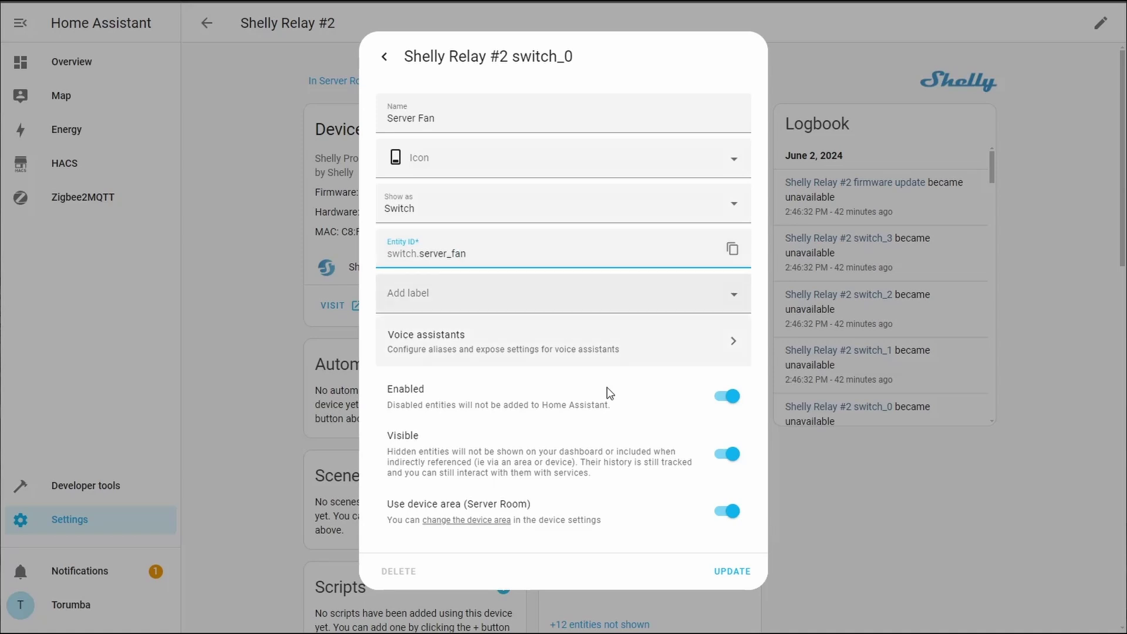
pyautogui.click(730, 570)
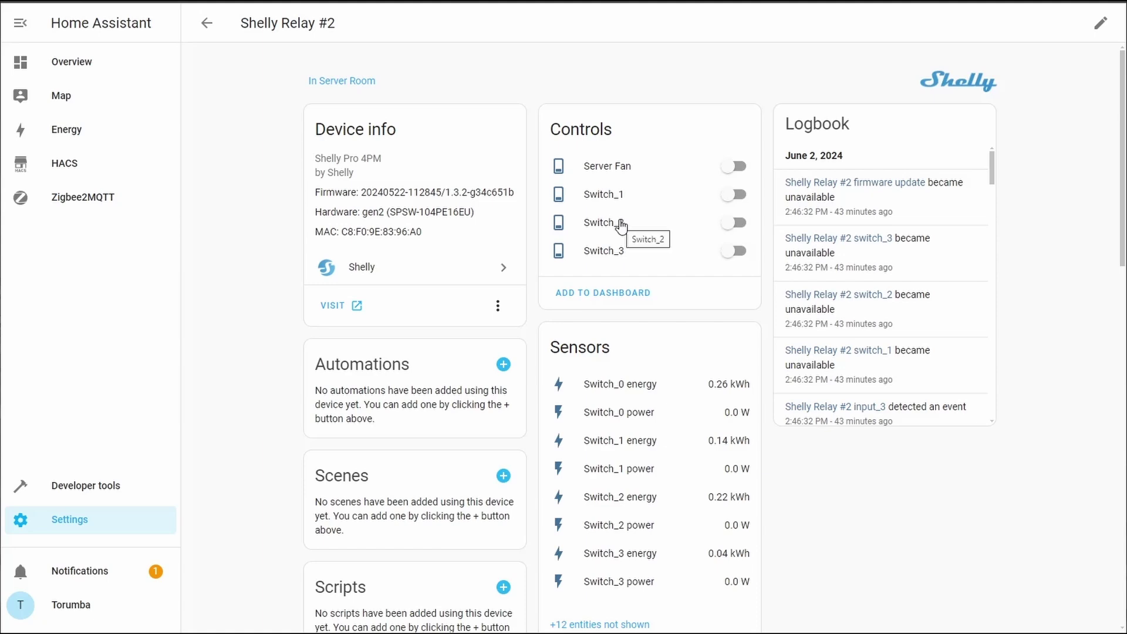
# Test Switch_1 by toggling it on and off, then rename it 'Study Lights'.
pyautogui.click(612, 191)
pyautogui.click(552, 294)
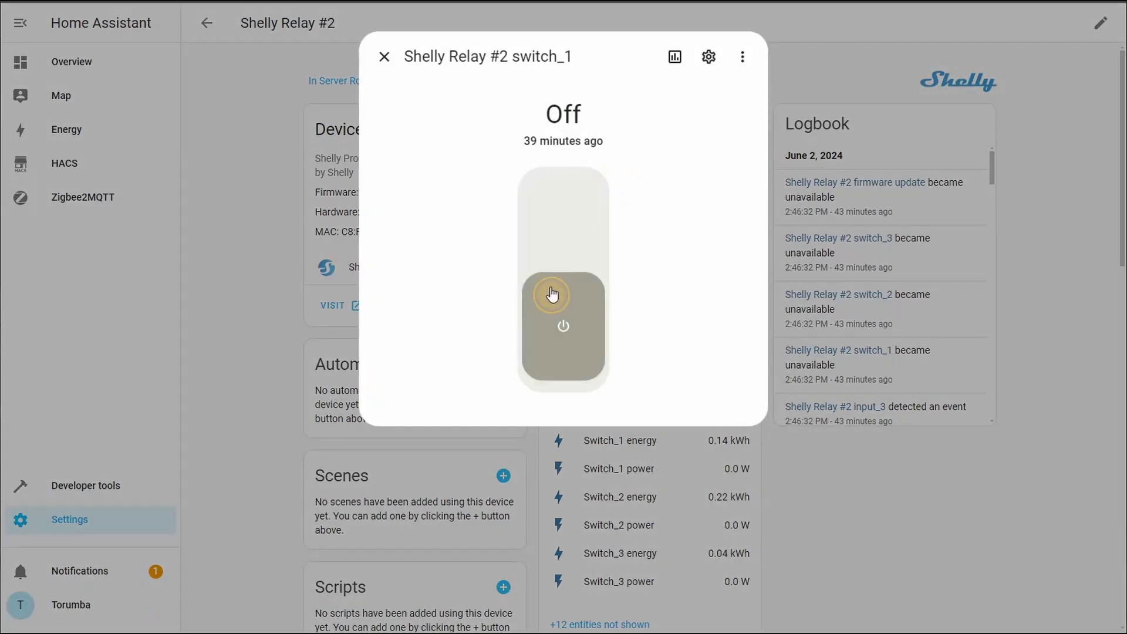
pyautogui.click(568, 227)
pyautogui.click(709, 56)
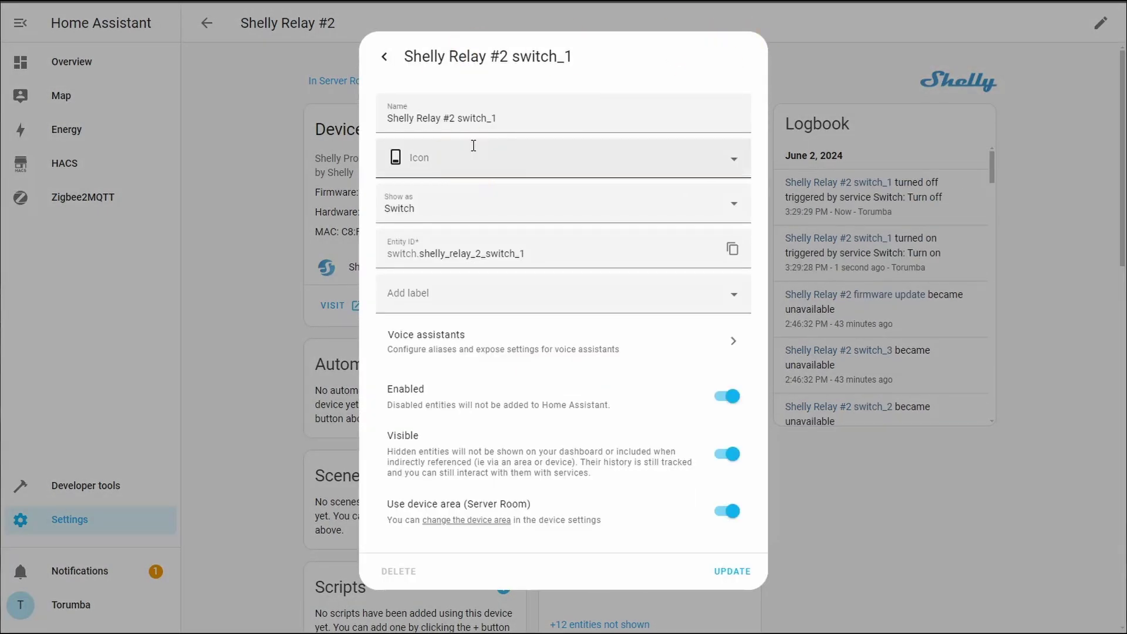
pyautogui.moveTo(497, 118); pyautogui.dragTo(349, 108)
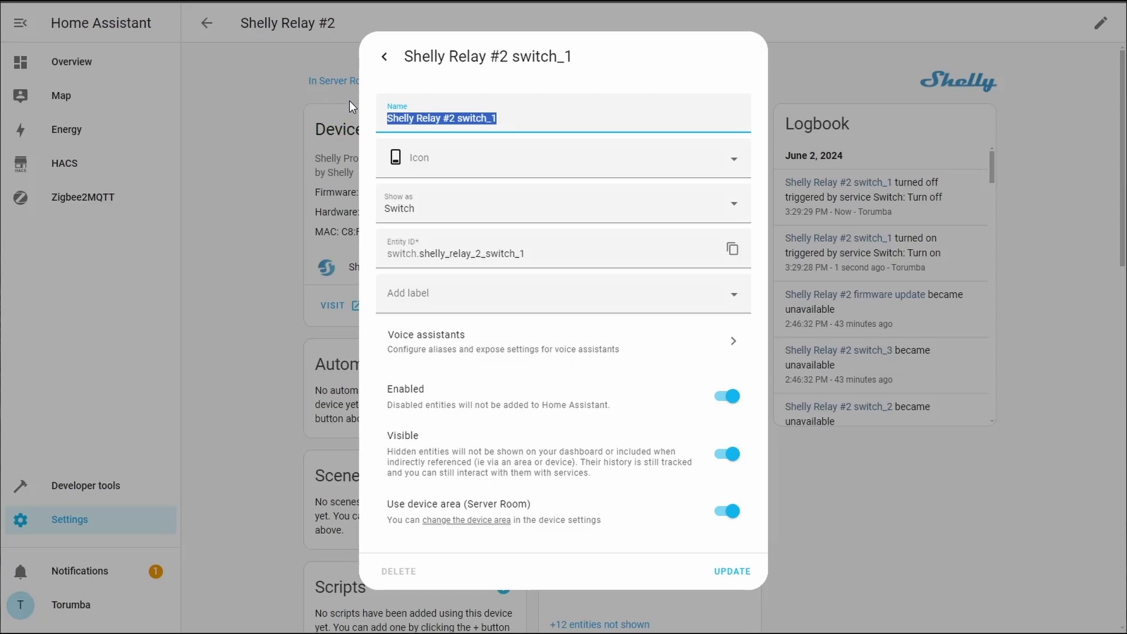
pyautogui.write('S')
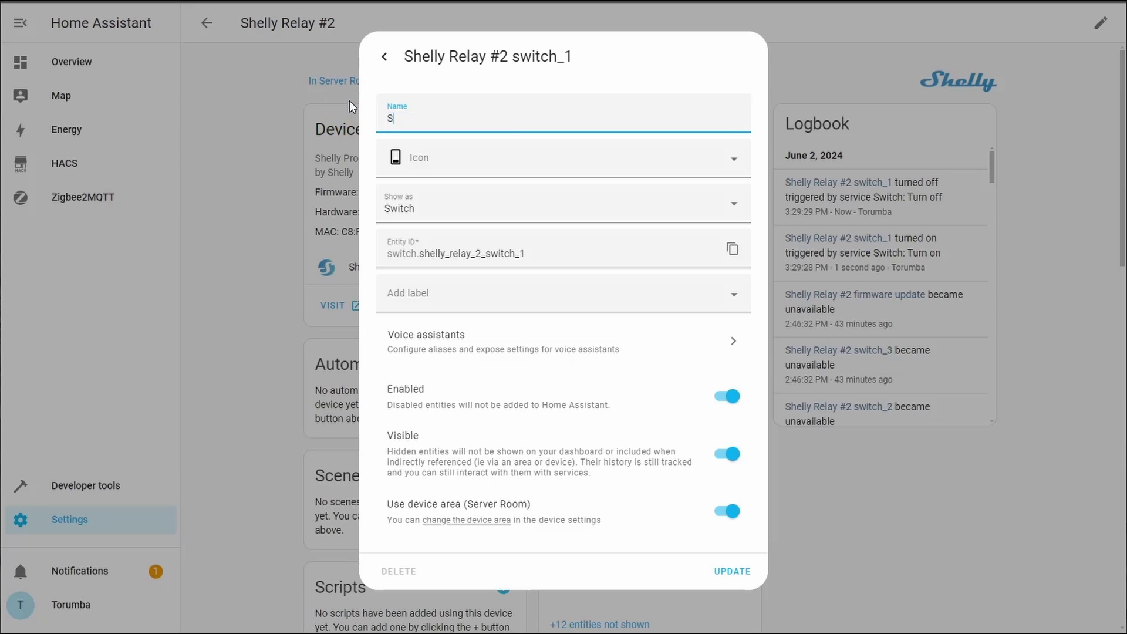
pyautogui.write('tudy Lights')
# Set Switch_1's entity ID to switch.study_lights and save the changes.
pyautogui.hotkey('ctrl', 'a')
pyautogui.hotkey('ctrl', 'c')
pyautogui.moveTo(525, 253); pyautogui.dragTo(418, 253)
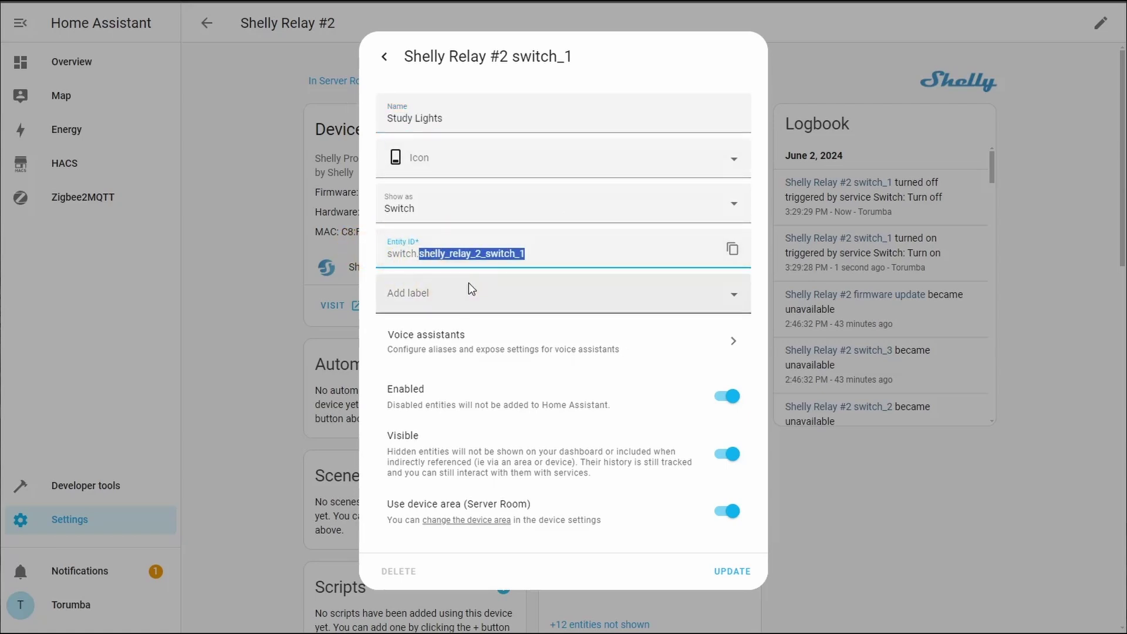
pyautogui.hotkey('ctrl', 'v')
pyautogui.click(449, 254)
pyautogui.press('BackSpace')
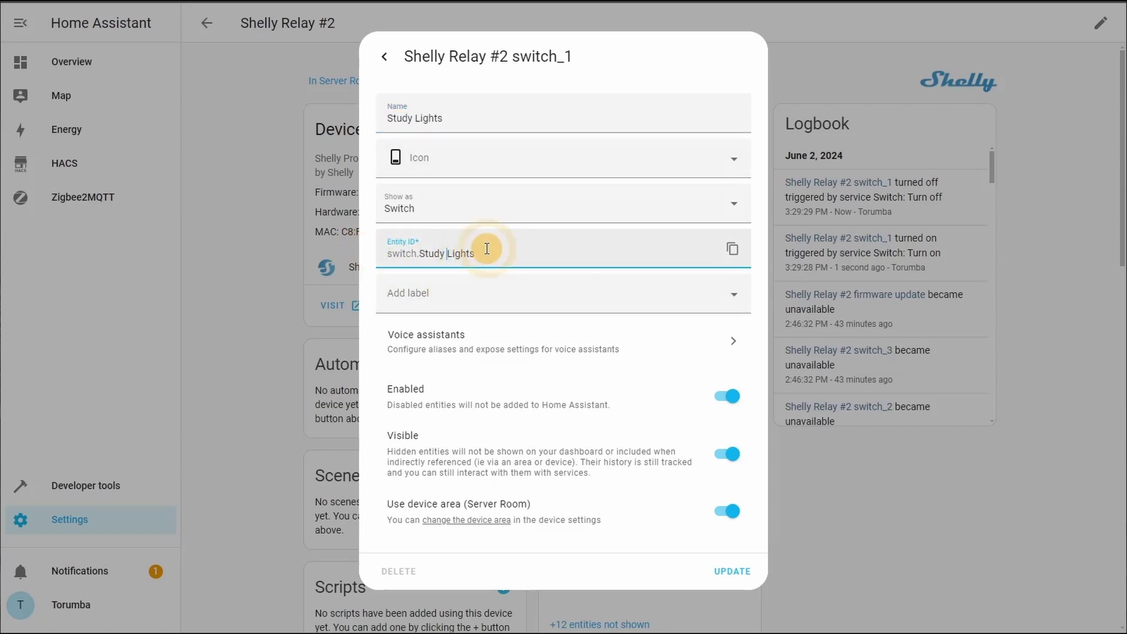
pyautogui.write('_')
pyautogui.press('Delete')
pyautogui.write('l')
pyautogui.press('BackSpace')
pyautogui.write('s')
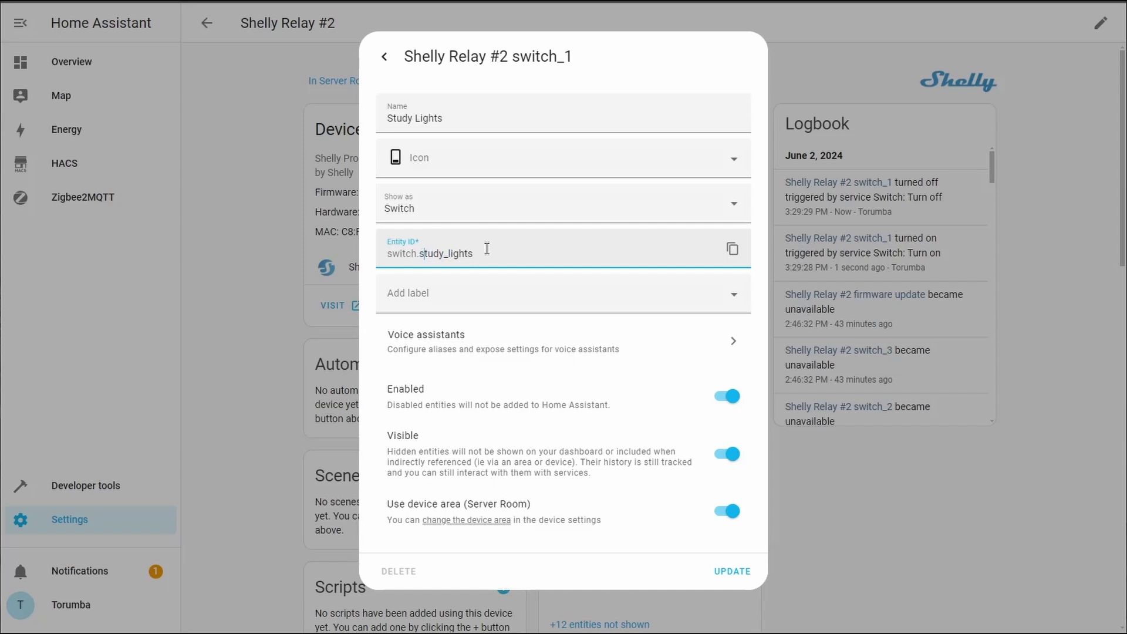
pyautogui.click(726, 577)
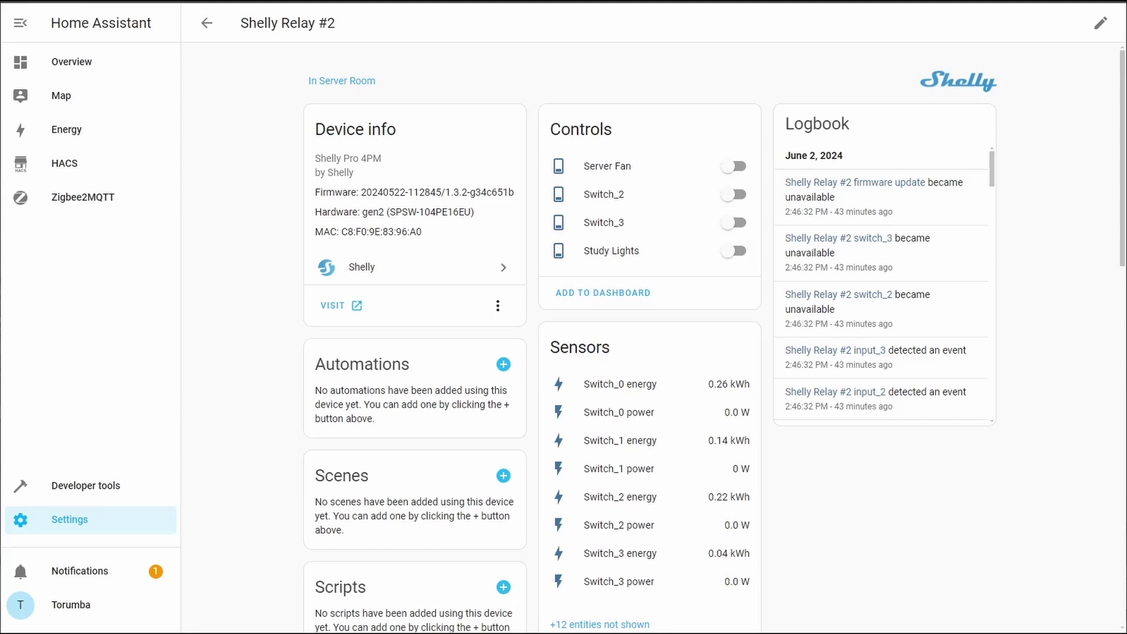
# Open Shelly Relay #1 and review the Floor One Hall Lights settings without changing anything.
pyautogui.hotkey('alt', 'Left')
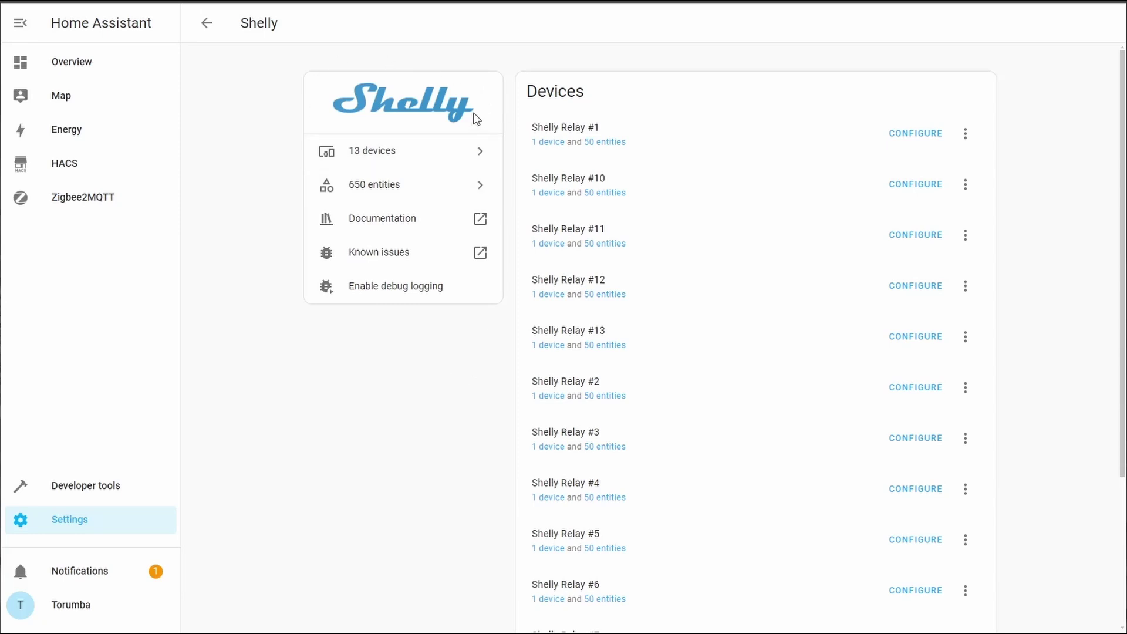
pyautogui.click(557, 150)
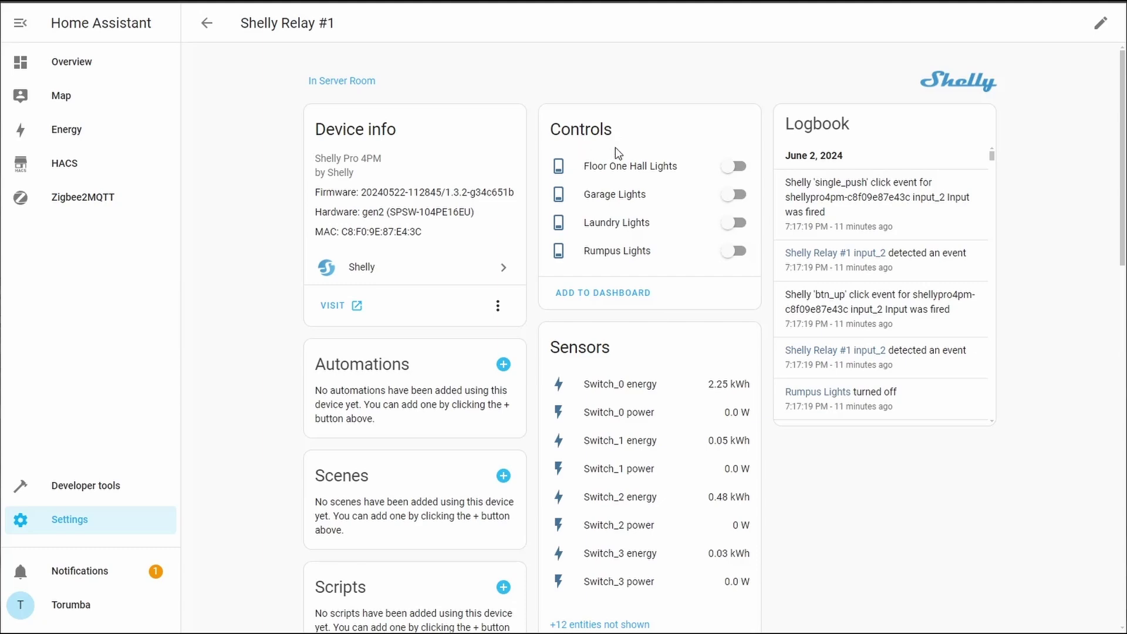
pyautogui.click(638, 167)
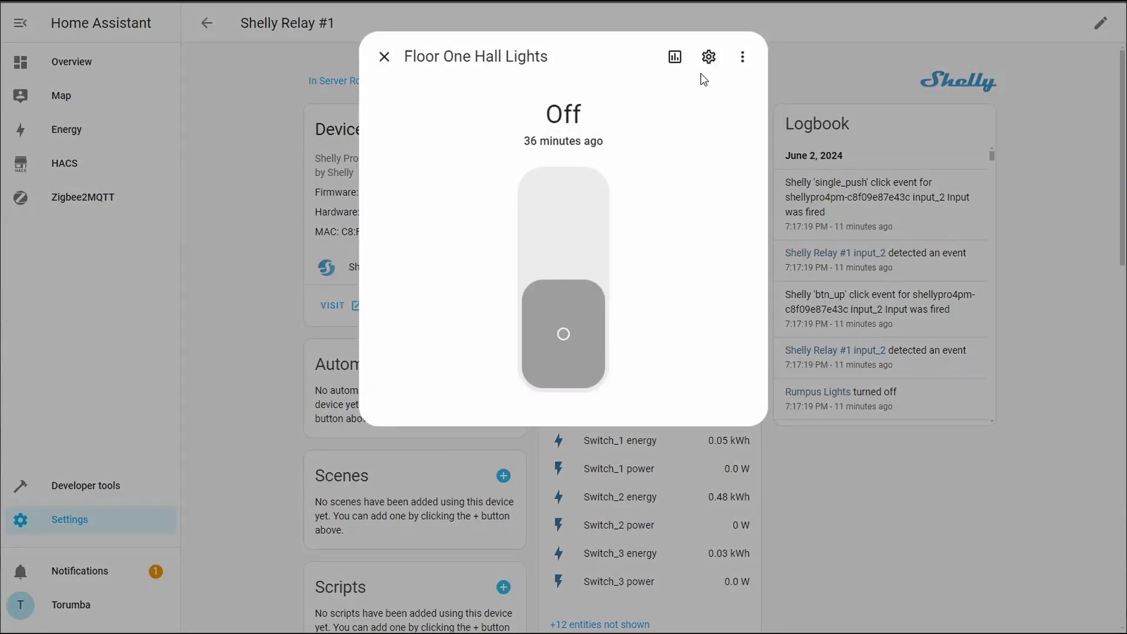
pyautogui.click(710, 56)
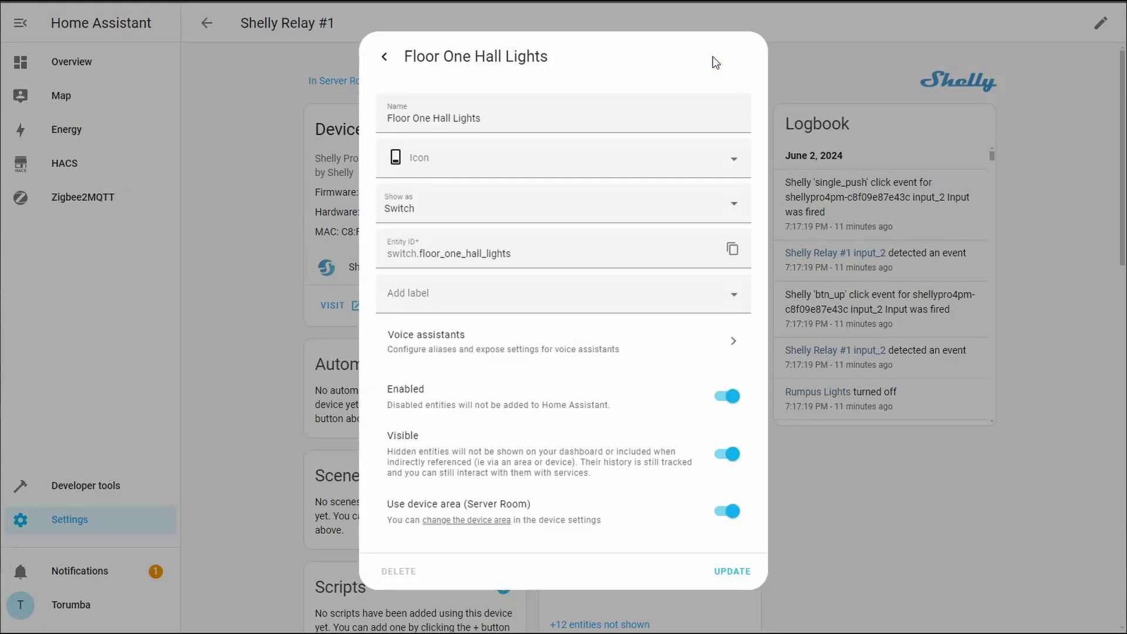
pyautogui.click(385, 57)
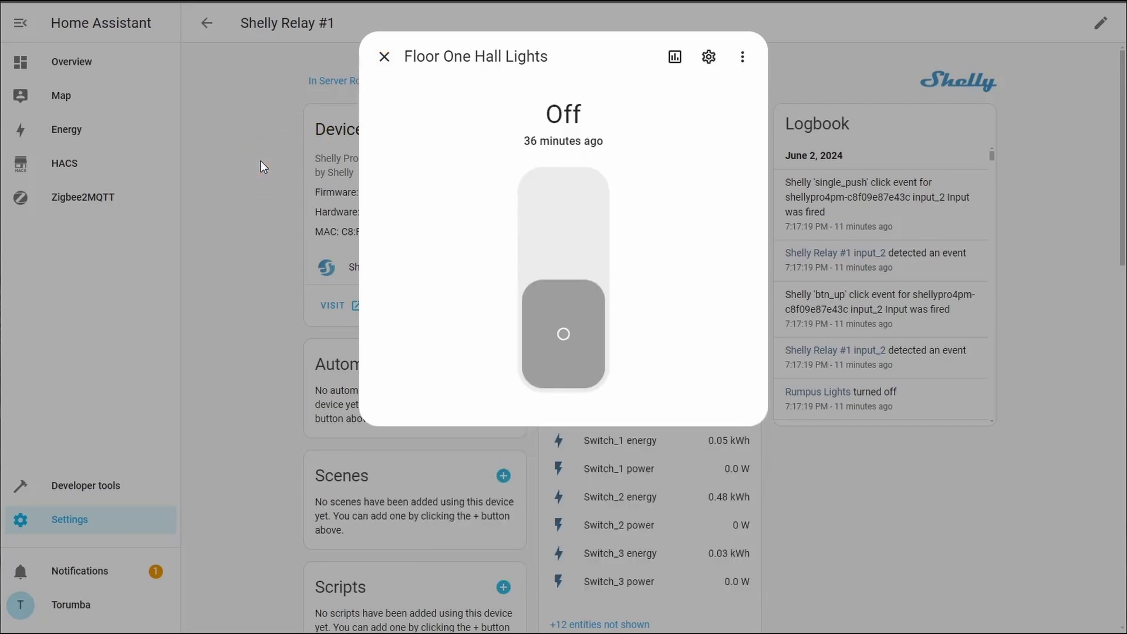
pyautogui.click(261, 167)
# Scroll through the Shelly Relay #1 device page to check its sensor readings.
pyautogui.scroll(-4, 474, 128)
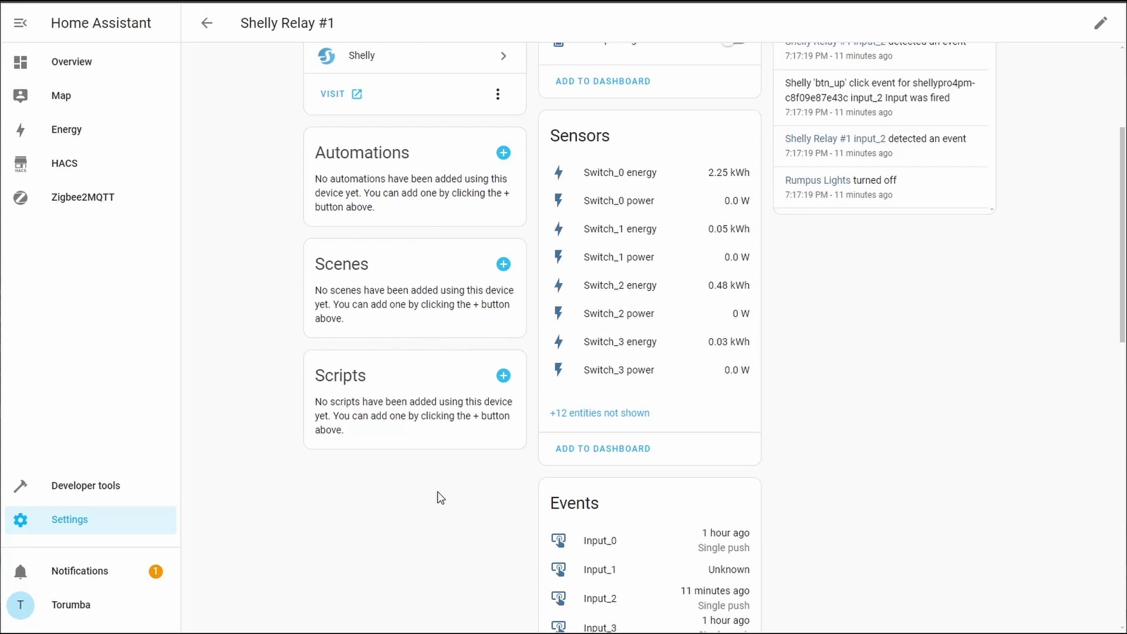
pyautogui.scroll(-5, 856, 406)
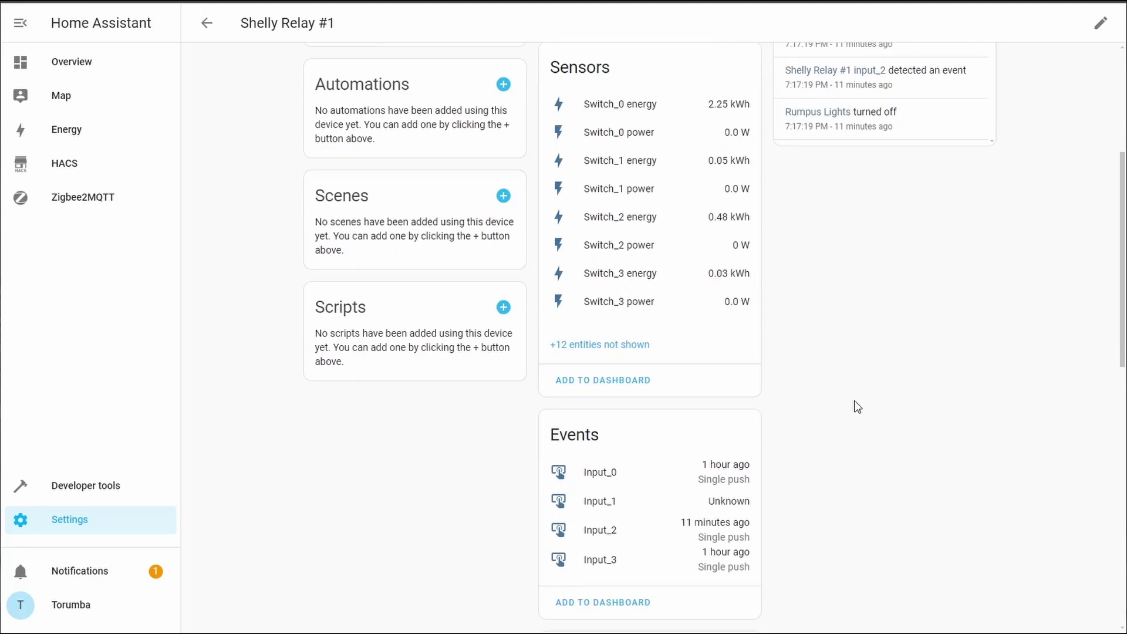
pyautogui.scroll(9, 857, 405)
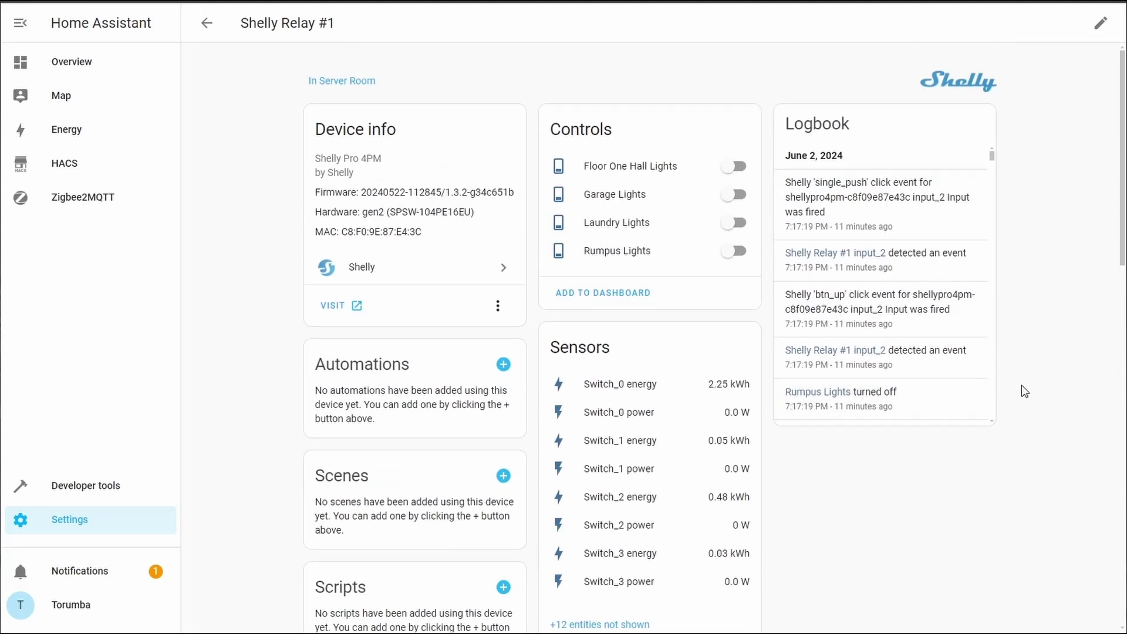
pyautogui.scroll(-4, 1030, 391)
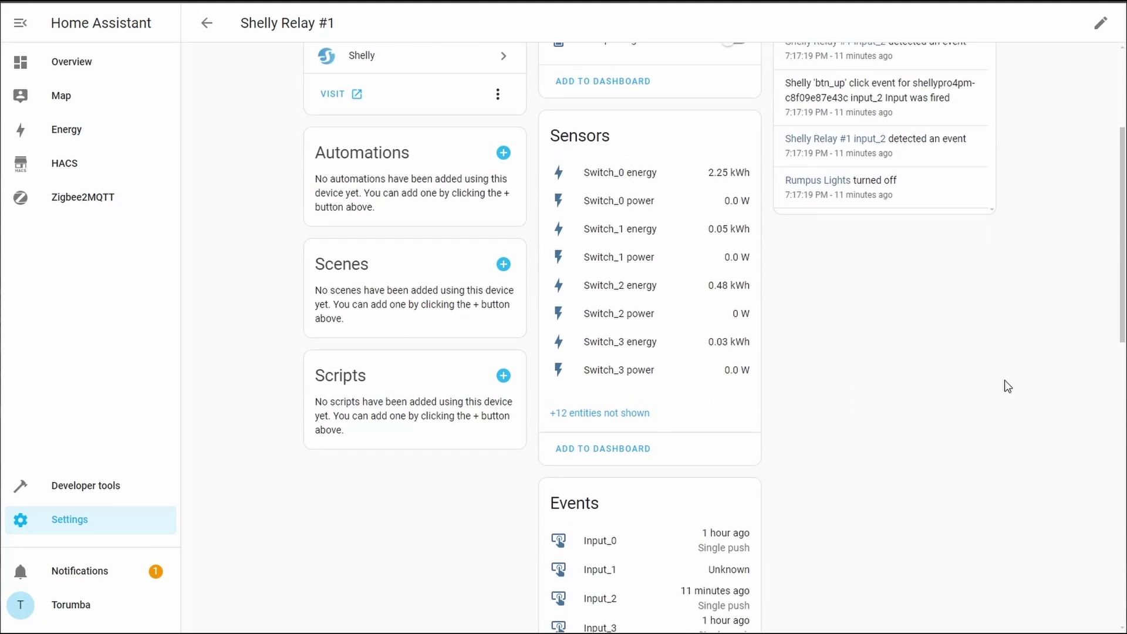